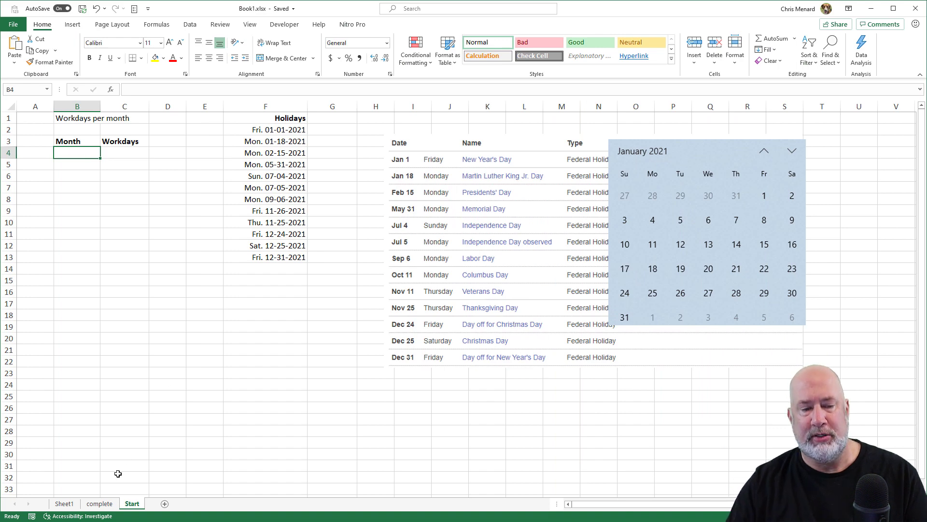
- On the Start sheet, enter Jan in B4 and fill the months down to Dec in B15
{"action": "left_click", "coordinate": [100, 504]}
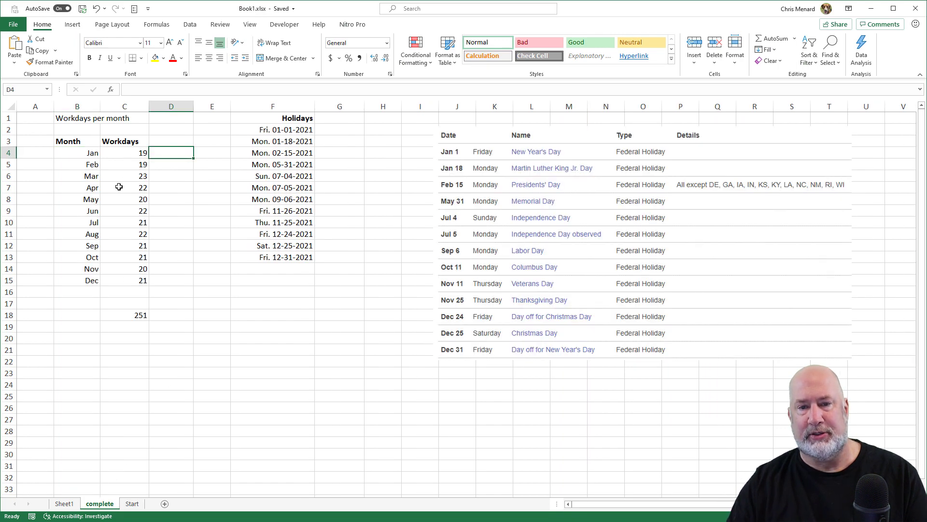
{"action": "left_click", "coordinate": [129, 505]}
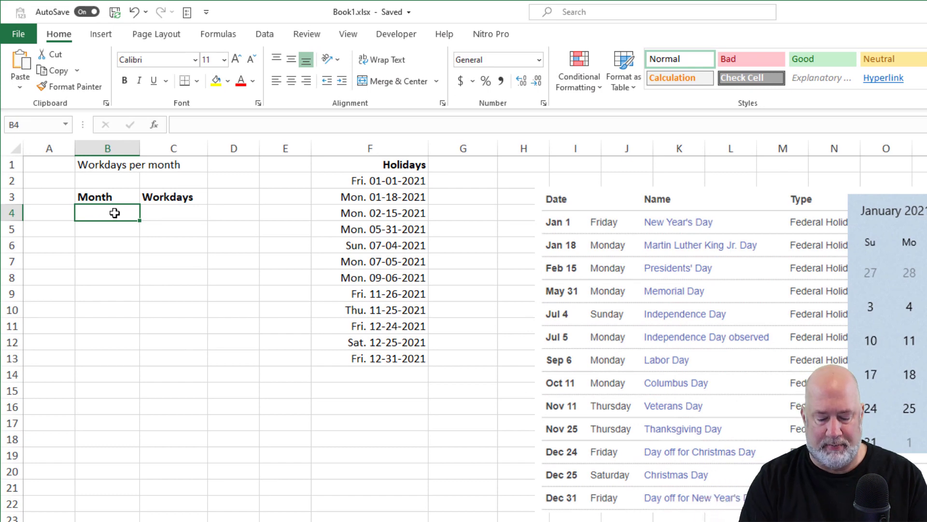
{"action": "type", "text": "Jan"}
{"action": "key", "text": "Return"}
{"action": "left_click", "coordinate": [114, 212]}
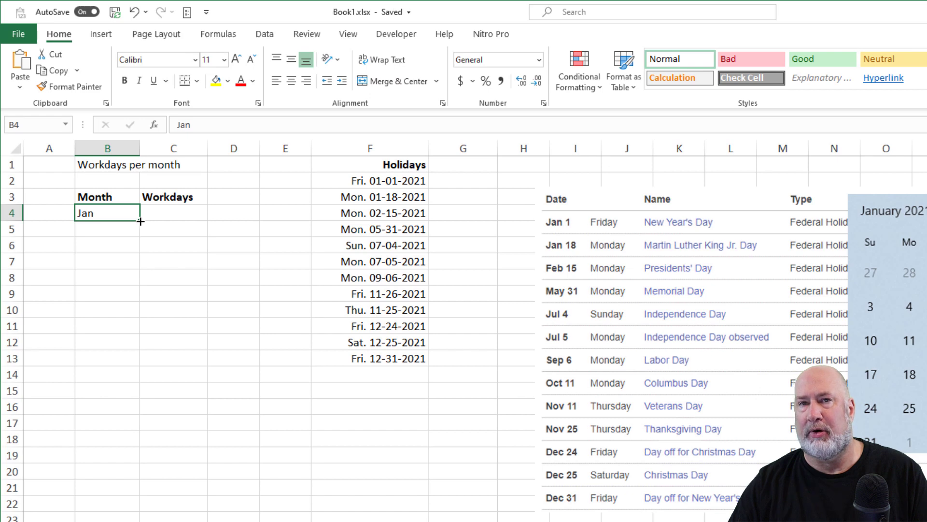
{"action": "left_click_drag", "start_coordinate": [140, 220], "coordinate": [141, 392]}
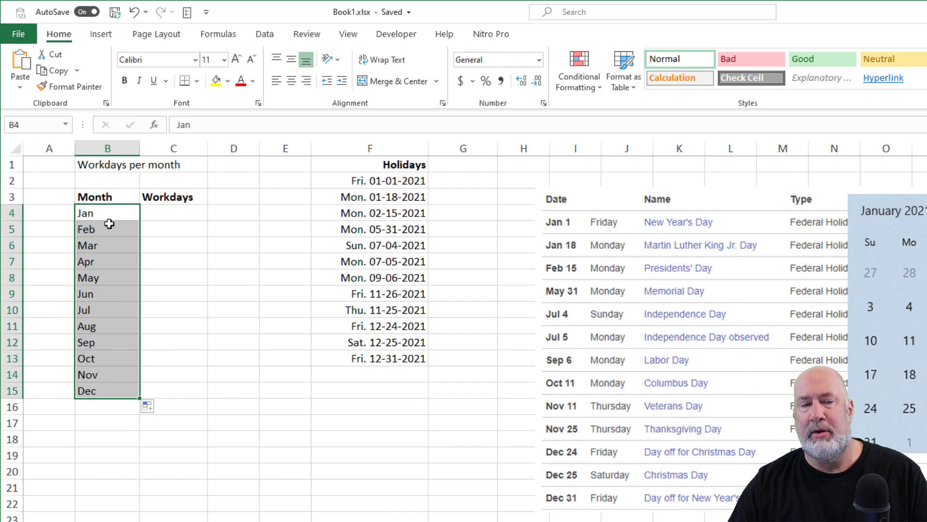
- Replace Jan in B4 with the date 1/1/2021
{"action": "left_click", "coordinate": [111, 212]}
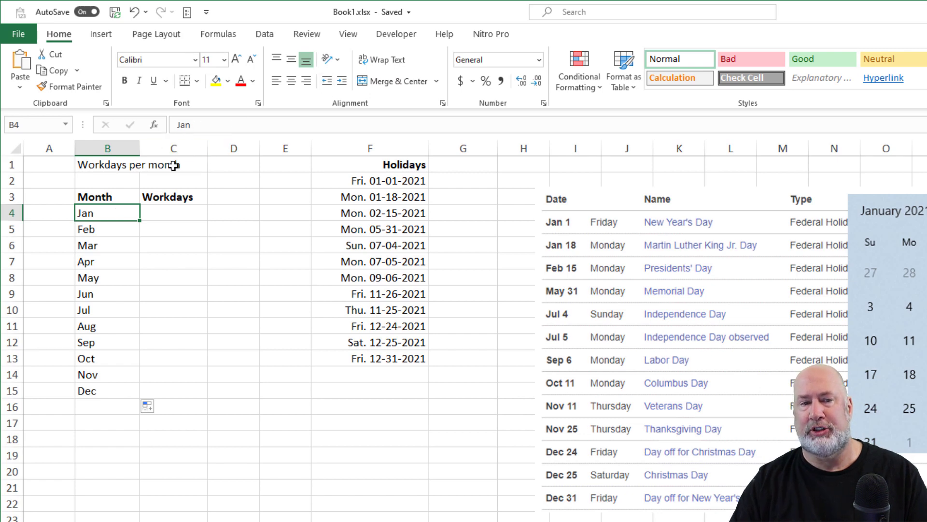
{"action": "left_click", "coordinate": [95, 227]}
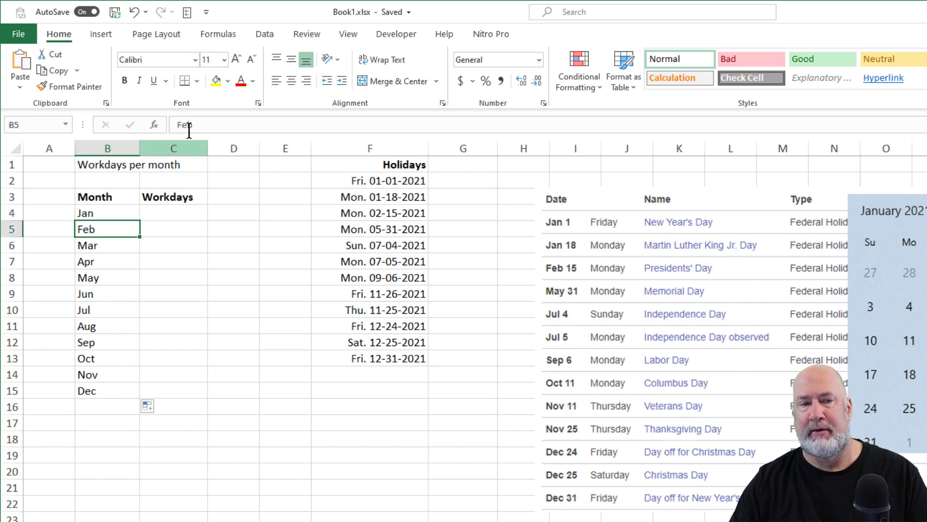
{"action": "left_click", "coordinate": [101, 247]}
{"action": "left_click", "coordinate": [116, 215]}
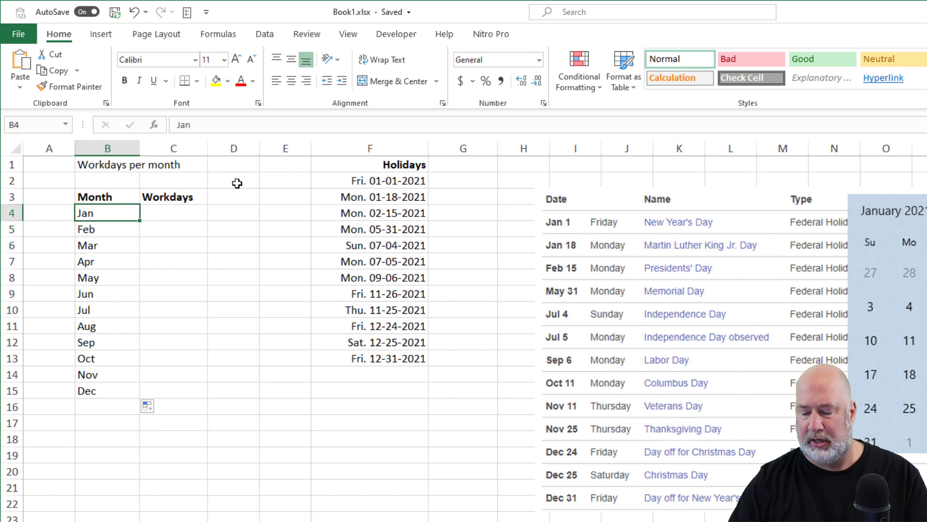
{"action": "type", "text": "1/1/2021"}
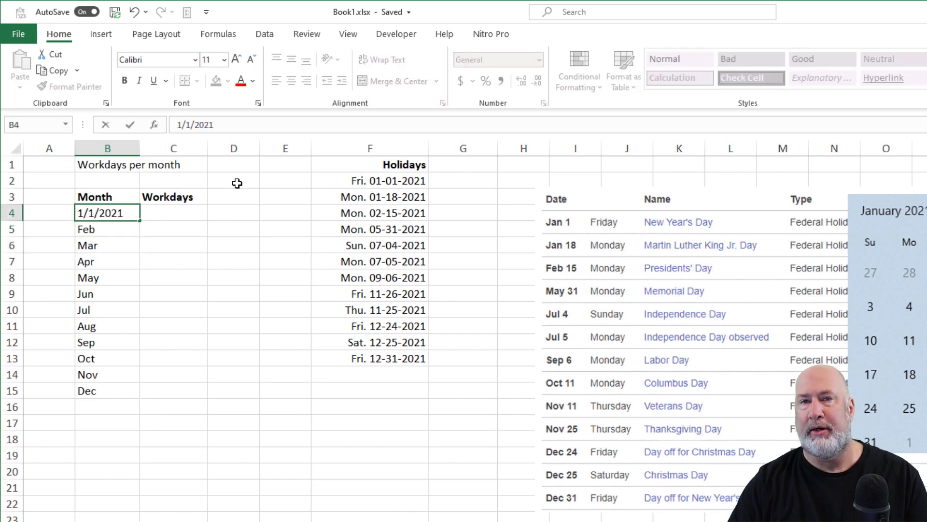
{"action": "key", "text": "Return"}
- Enter 2/1/2021 in B5 and fill the monthly dates down to 12/1/2021 in B15
{"action": "type", "text": "2"}
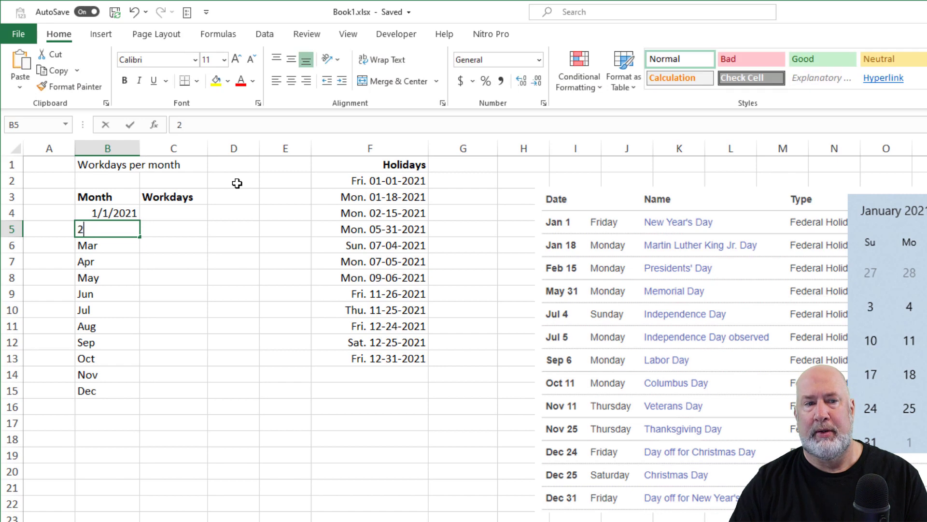
{"action": "type", "text": "/1/2"}
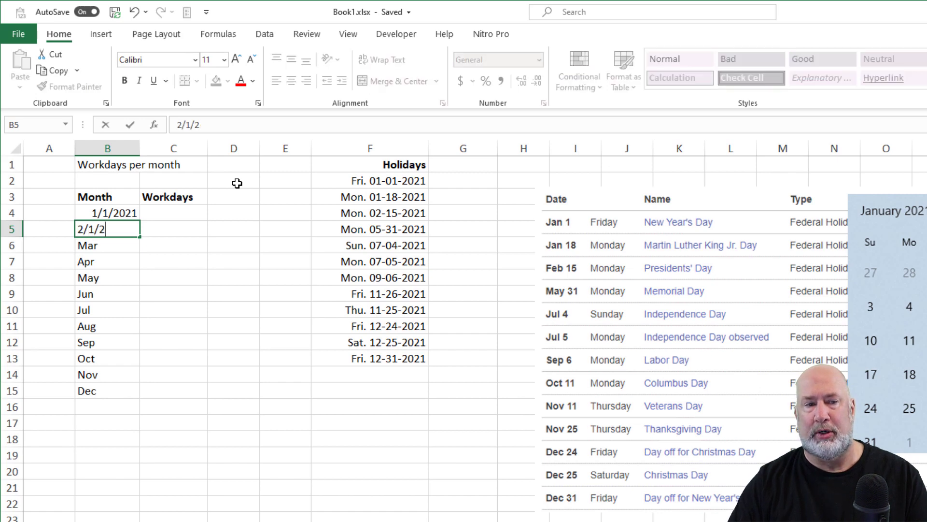
{"action": "type", "text": "021"}
{"action": "key", "text": "Return"}
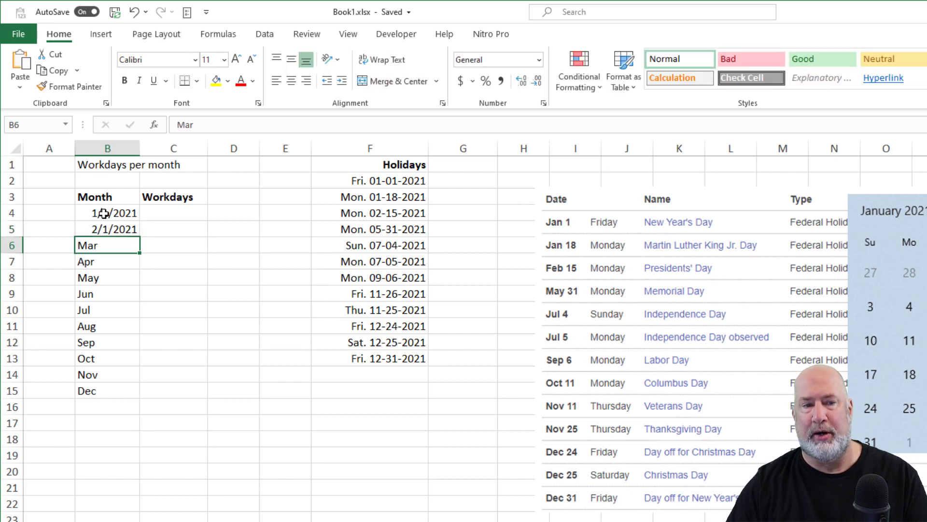
{"action": "left_click_drag", "start_coordinate": [104, 213], "coordinate": [105, 227]}
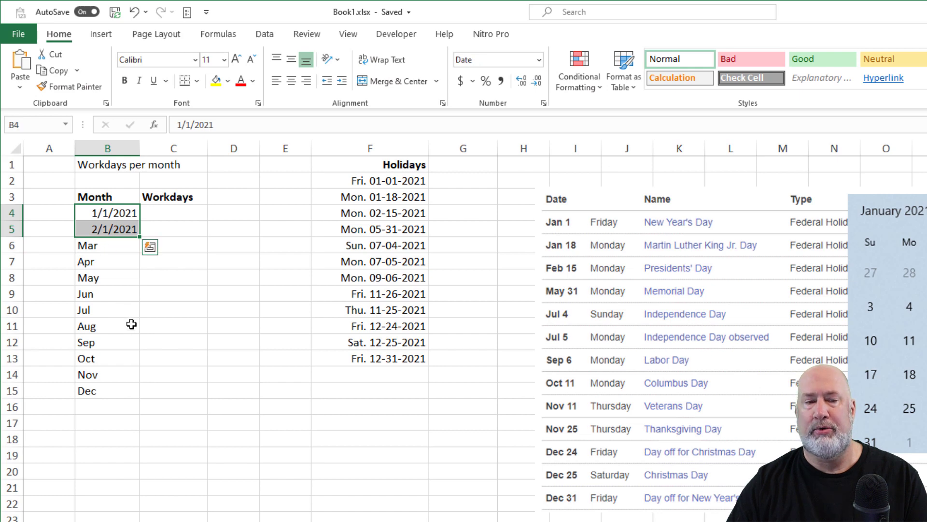
{"action": "left_click_drag", "start_coordinate": [141, 236], "coordinate": [133, 407]}
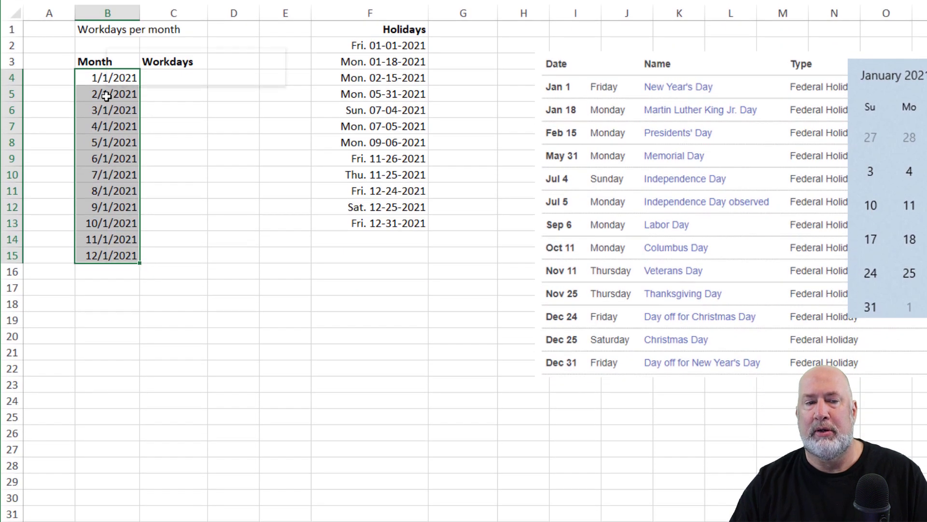
- Open Format Cells for the dates, preview the Mar-12 and 14-Mar-12 styles, then choose Custom
{"action": "right_click", "coordinate": [107, 231]}
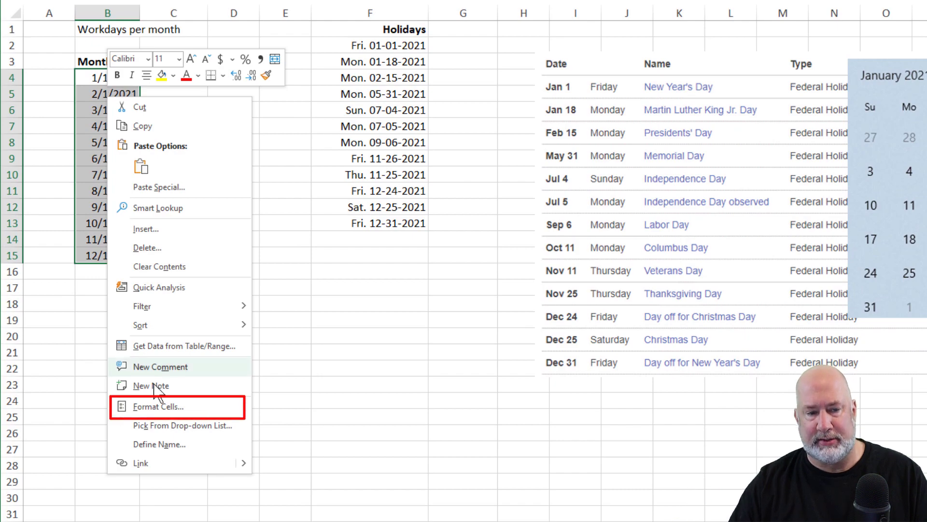
{"action": "left_click", "coordinate": [178, 405]}
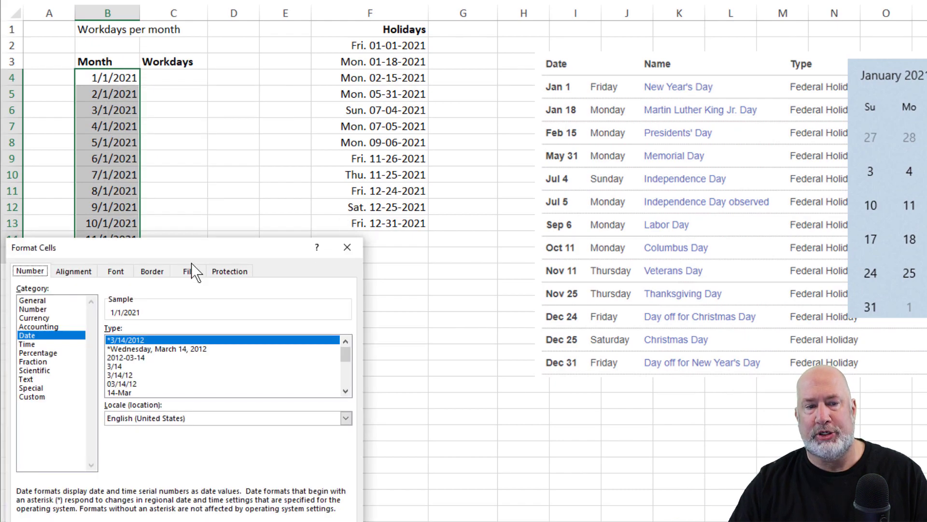
{"action": "left_click_drag", "start_coordinate": [225, 251], "coordinate": [592, 80]}
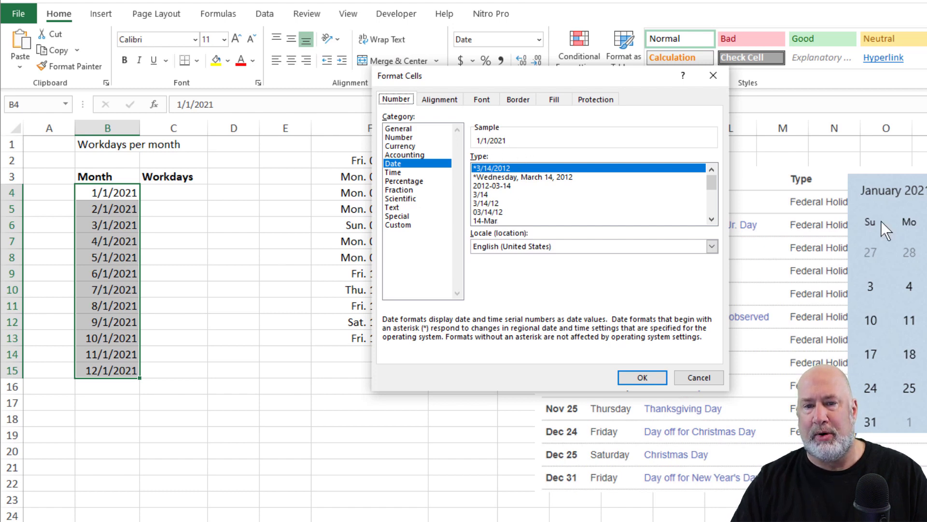
{"action": "left_click", "coordinate": [712, 219]}
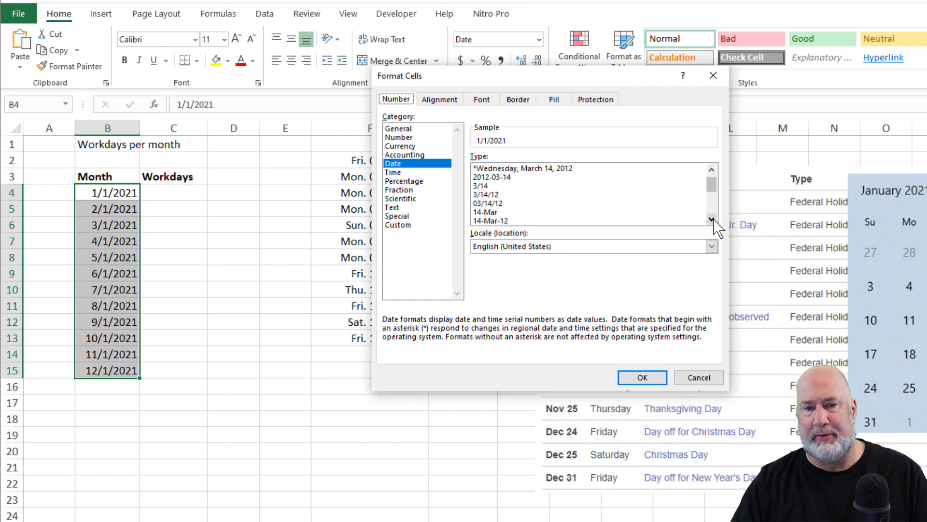
{"action": "left_click", "coordinate": [712, 220]}
{"action": "left_click", "coordinate": [712, 219]}
{"action": "left_click", "coordinate": [712, 219]}
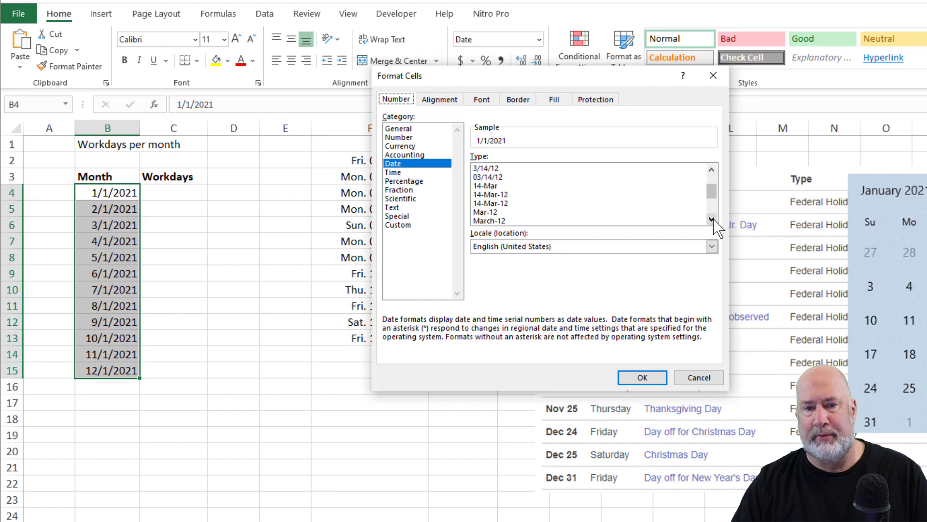
{"action": "left_click", "coordinate": [491, 213]}
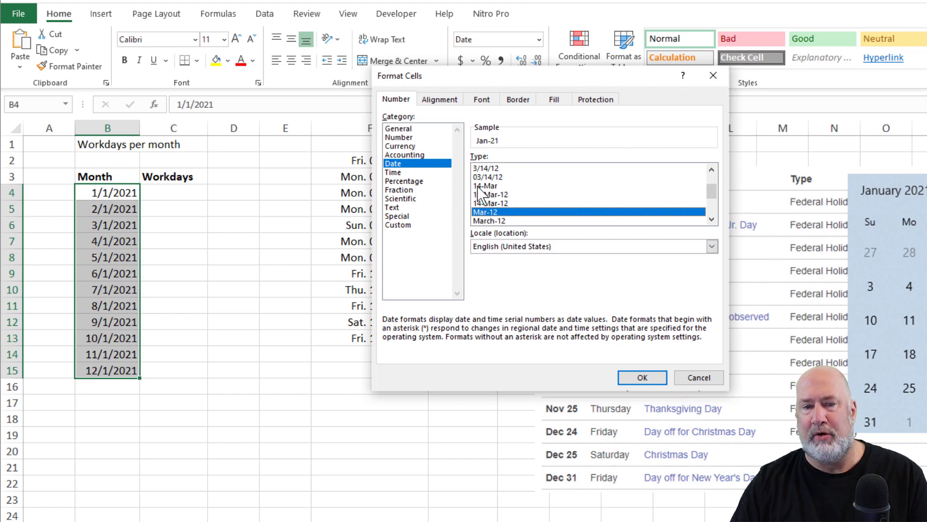
{"action": "left_click", "coordinate": [490, 195]}
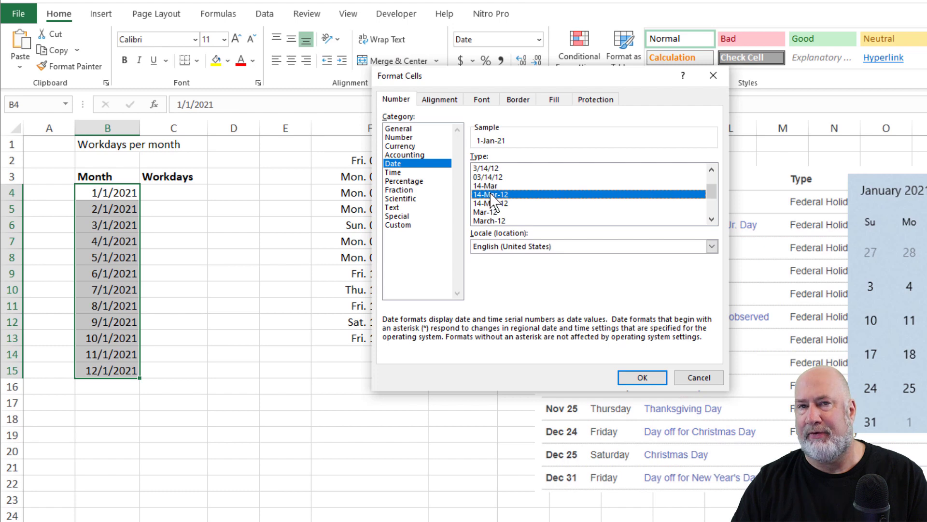
{"action": "left_click", "coordinate": [401, 226]}
- Replace the custom format code with mmm yyyy so the dates show Jan 2021 to Dec 2021
{"action": "left_click_drag", "start_coordinate": [572, 169], "coordinate": [516, 170]}
{"action": "key", "text": "End"}
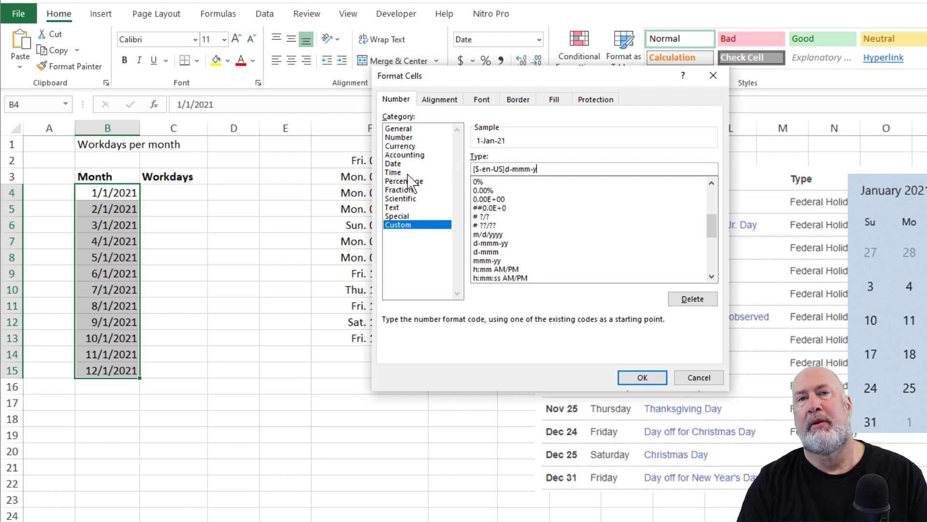
{"action": "key", "text": "BackSpace"}
{"action": "key", "text": "BackSpace"}
{"action": "key", "text": "BackSpace"}
{"action": "key", "text": "BackSpace"}
{"action": "key", "text": "BackSpace"}
{"action": "key", "text": "BackSpace"}
{"action": "key", "text": "BackSpace"}
{"action": "key", "text": "BackSpace"}
{"action": "key", "text": "BackSpace"}
{"action": "key", "text": "BackSpace"}
{"action": "key", "text": "BackSpace"}
{"action": "key", "text": "BackSpace"}
{"action": "key", "text": "BackSpace"}
{"action": "key", "text": "BackSpace"}
{"action": "key", "text": "BackSpace"}
{"action": "key", "text": "BackSpace"}
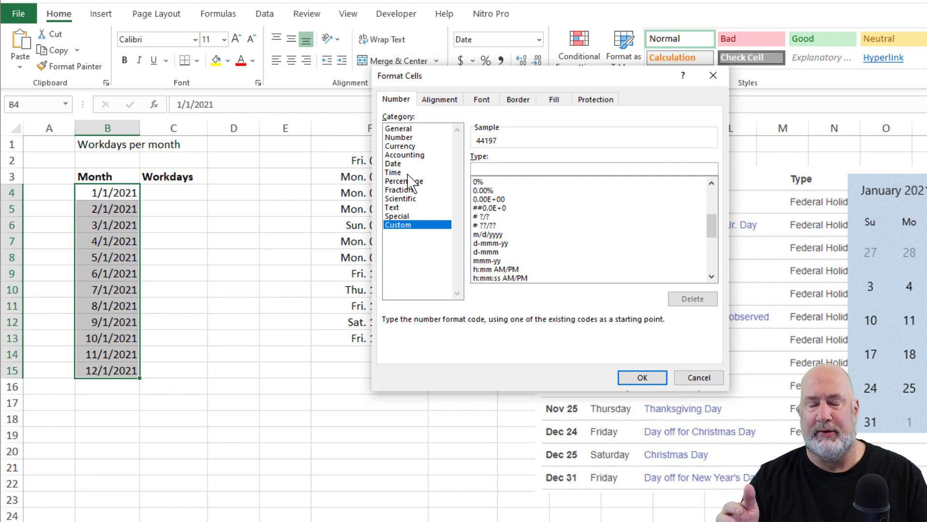
{"action": "type", "text": "m"}
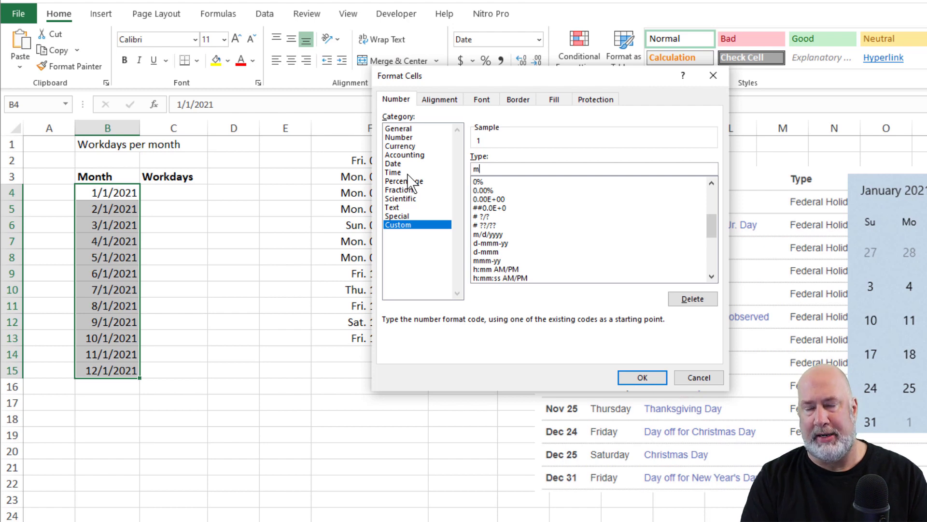
{"action": "type", "text": "m"}
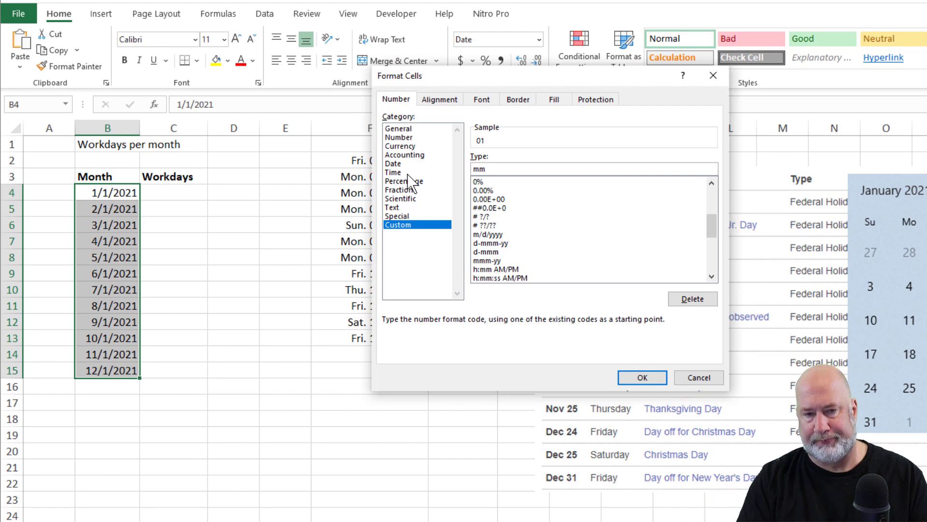
{"action": "type", "text": "m"}
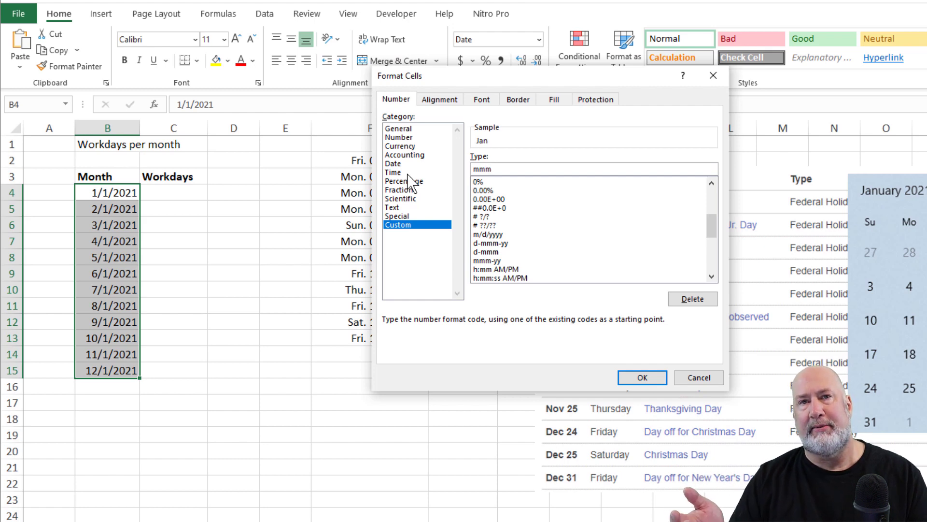
{"action": "type", "text": "m"}
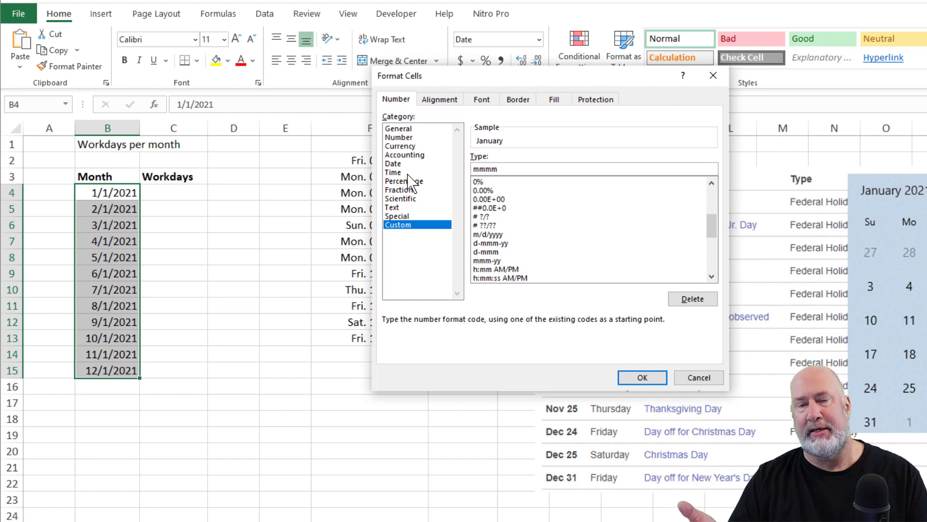
{"action": "key", "text": "BackSpace"}
{"action": "key", "text": "BackSpace"}
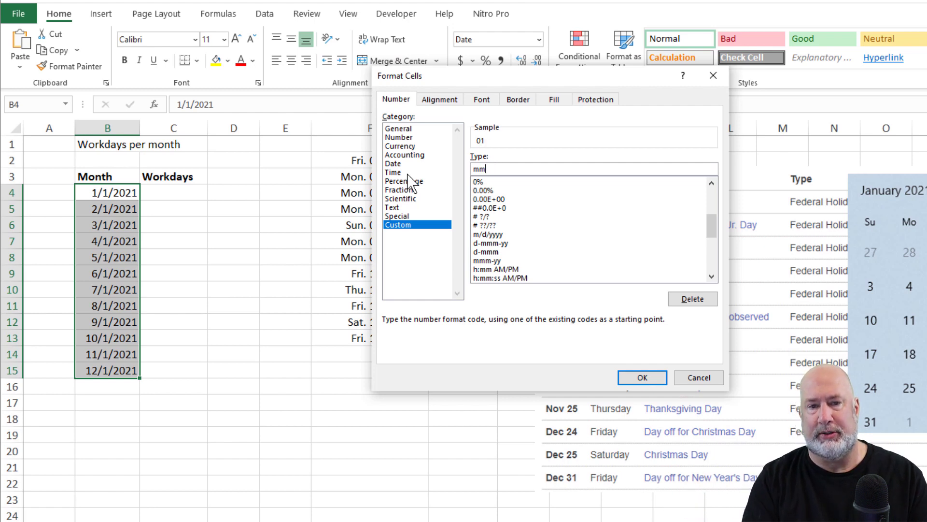
{"action": "type", "text": "m"}
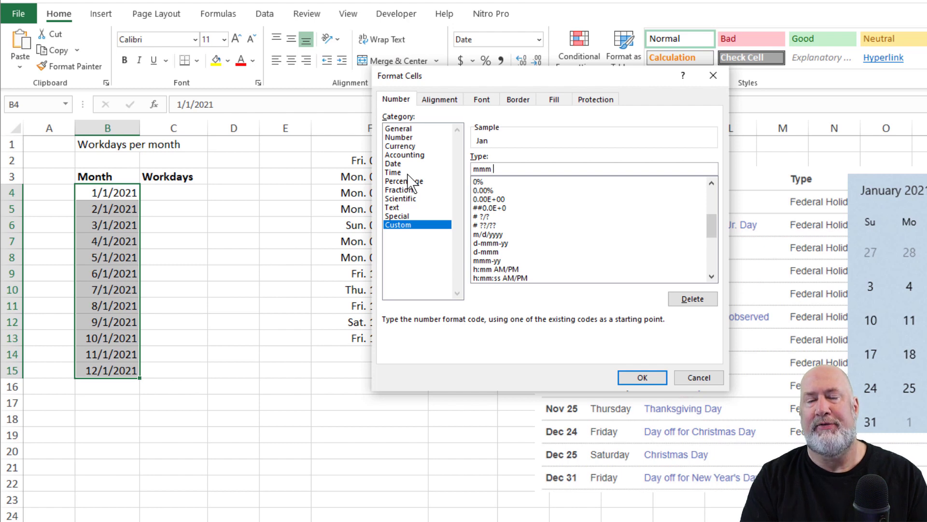
{"action": "type", "text": " dd"}
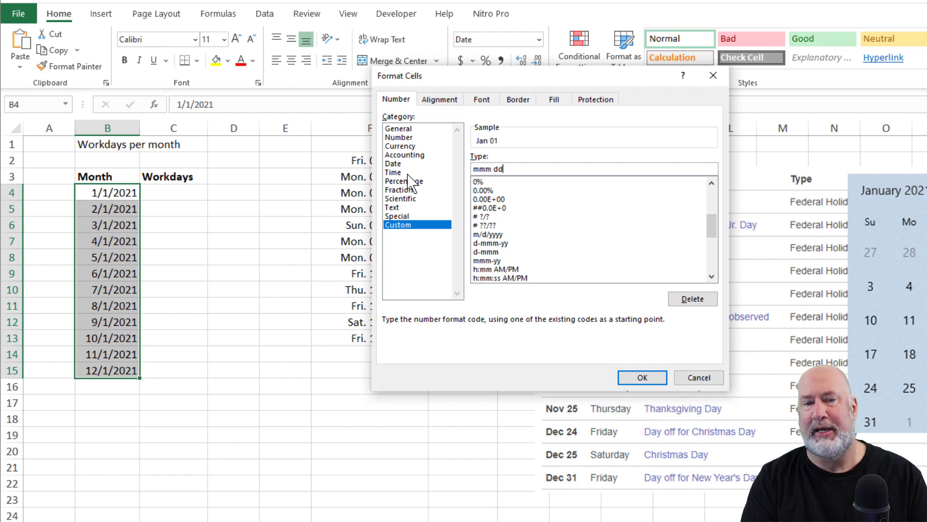
{"action": "key", "text": "BackSpace"}
{"action": "key", "text": "BackSpace"}
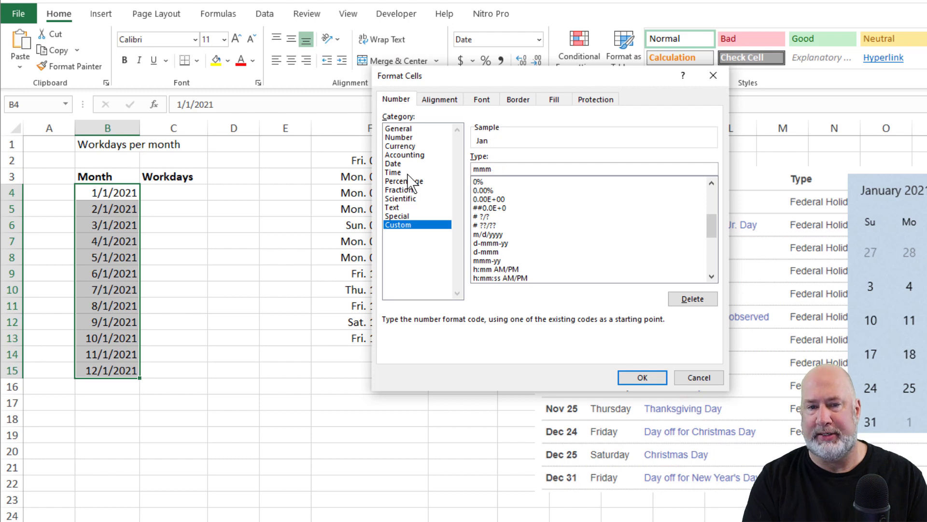
{"action": "type", "text": "yyy"}
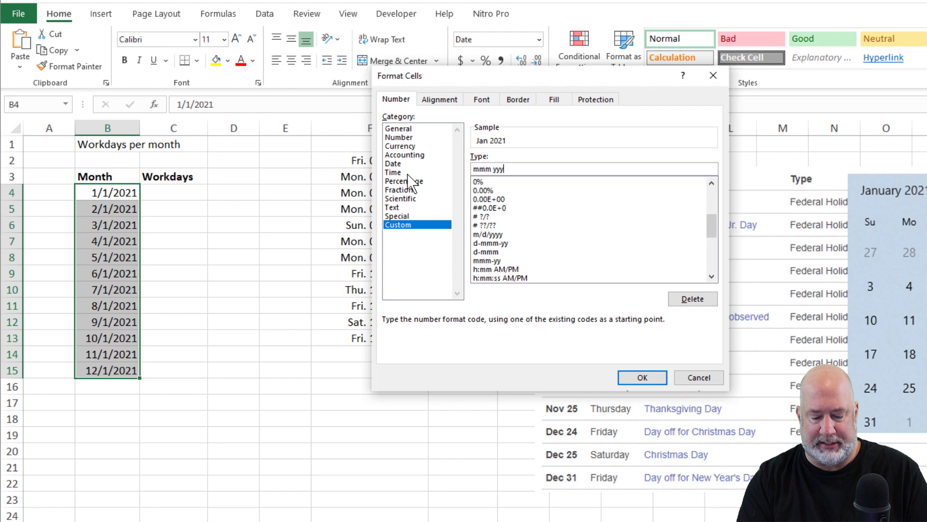
{"action": "type", "text": "y"}
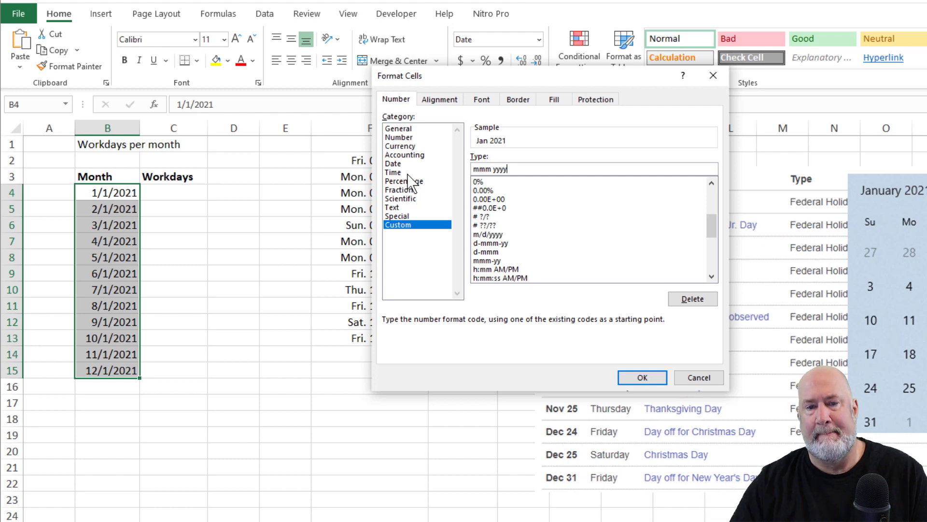
{"action": "left_click", "coordinate": [643, 378]}
{"action": "left_click", "coordinate": [121, 194]}
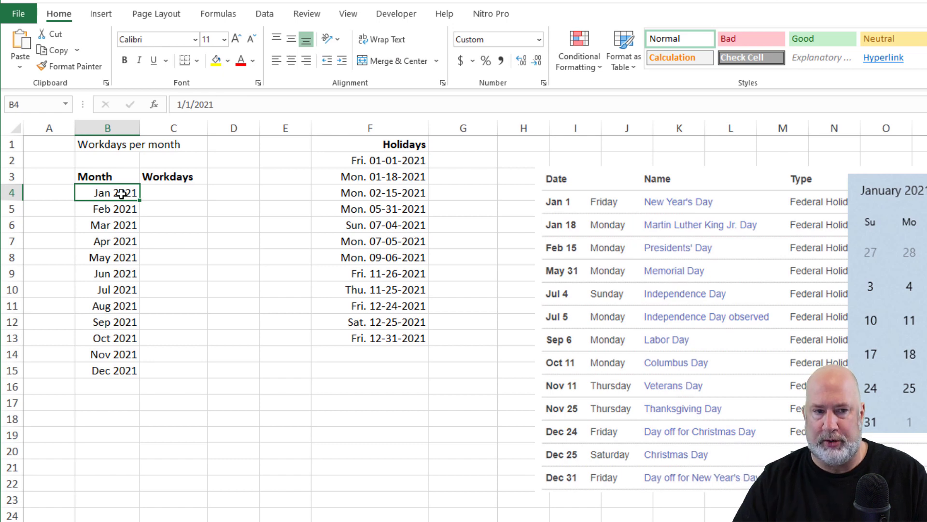
{"action": "key", "text": "Down"}
{"action": "key", "text": "Up"}
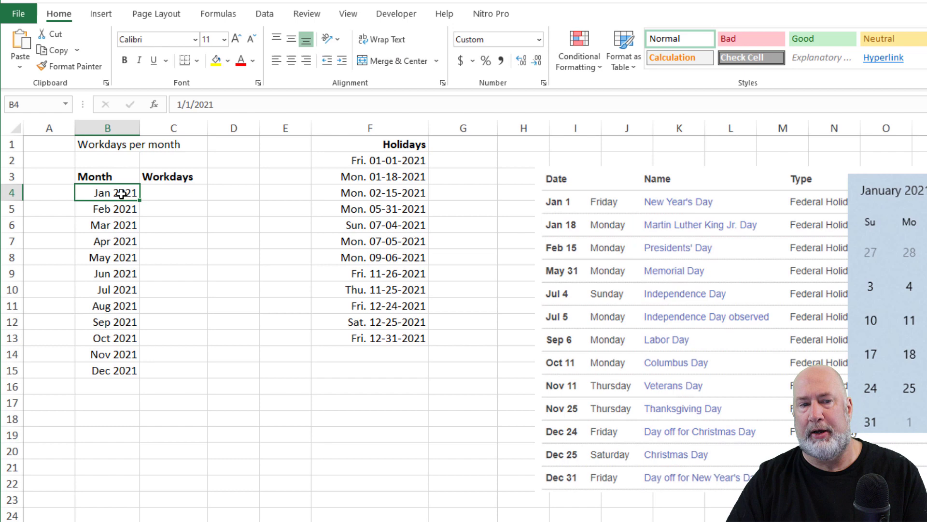
{"action": "key", "text": "Right"}
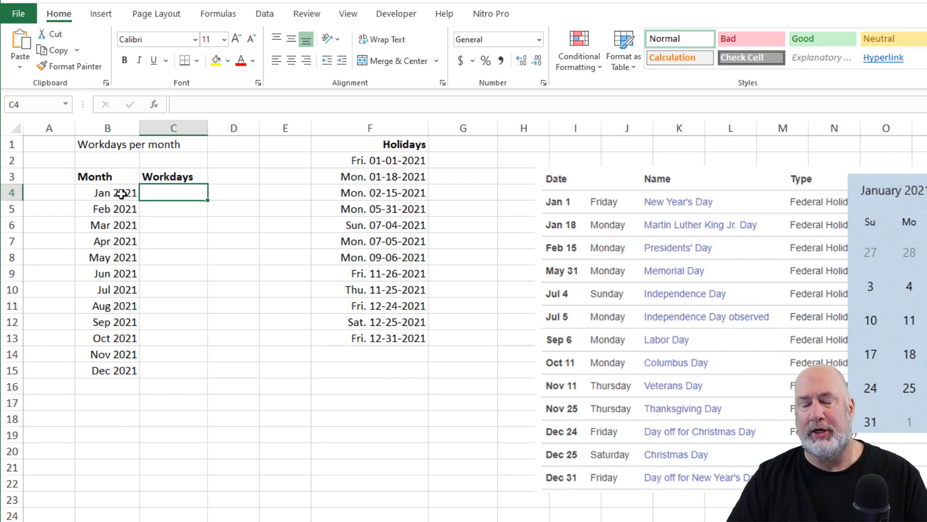
{"action": "type", "text": "="}
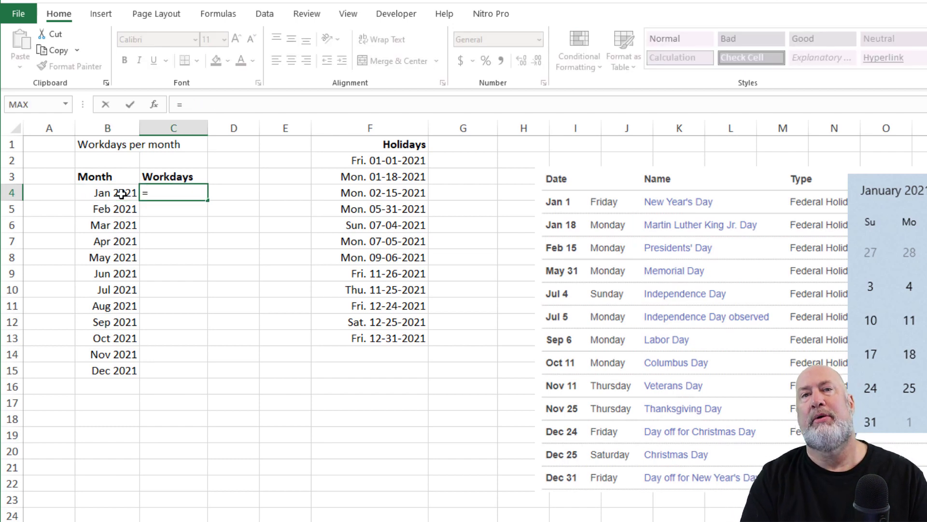
{"action": "type", "text": "eom"}
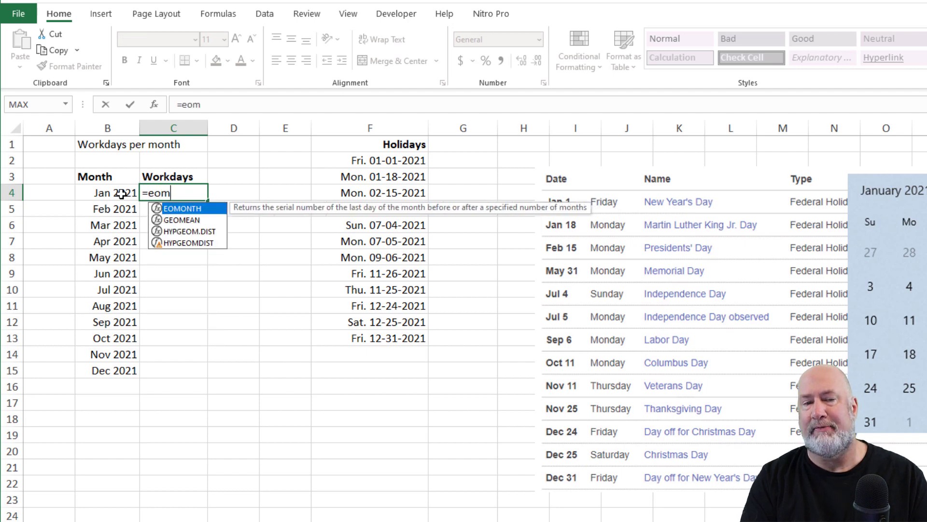
{"action": "key", "text": "Tab"}
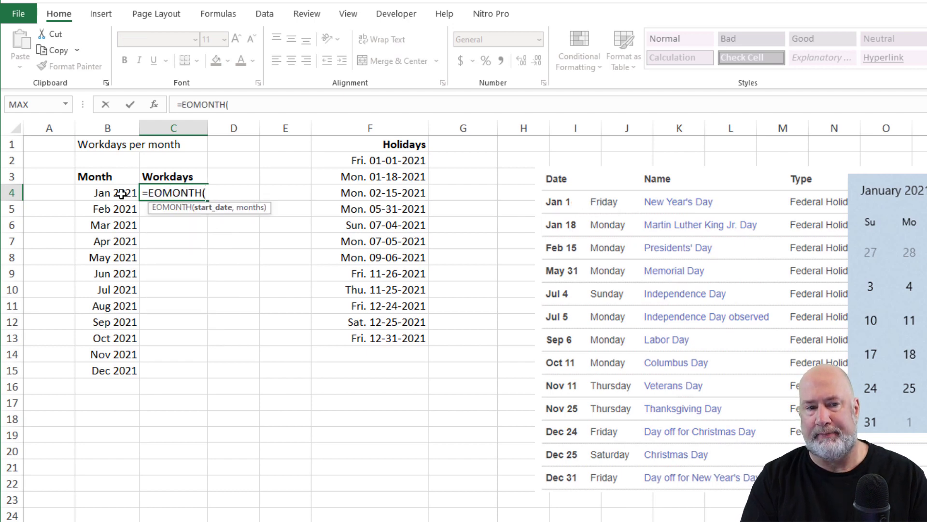
{"action": "left_click", "coordinate": [121, 194]}
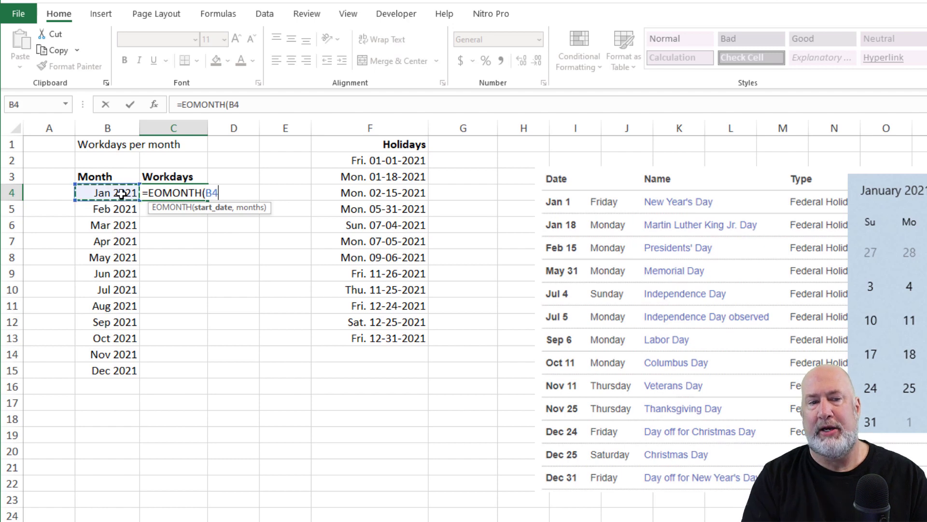
{"action": "type", "text": ",0"}
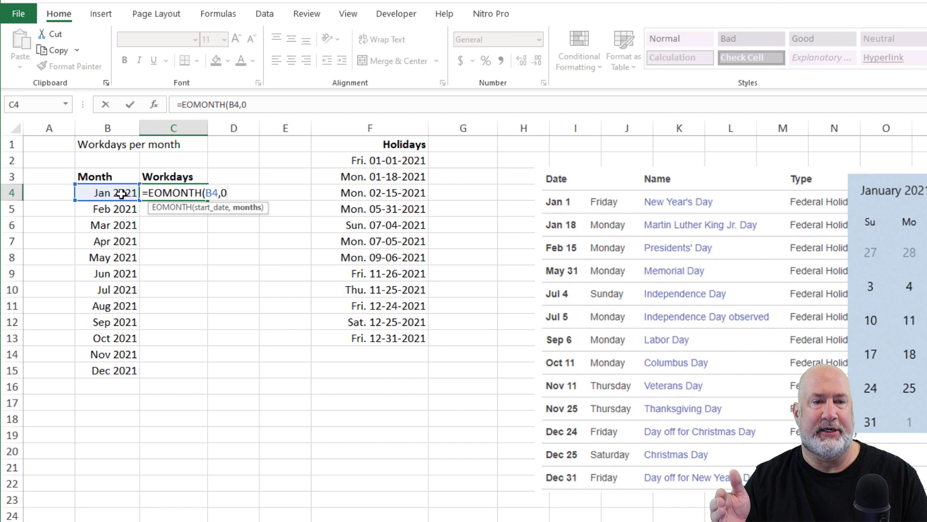
{"action": "type", "text": ")"}
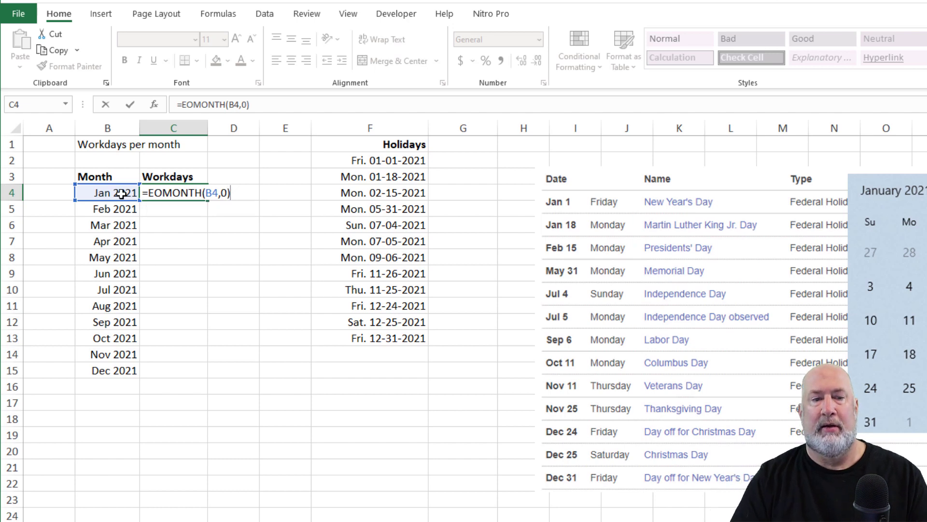
{"action": "key", "text": "Return"}
{"action": "key", "text": "Up"}
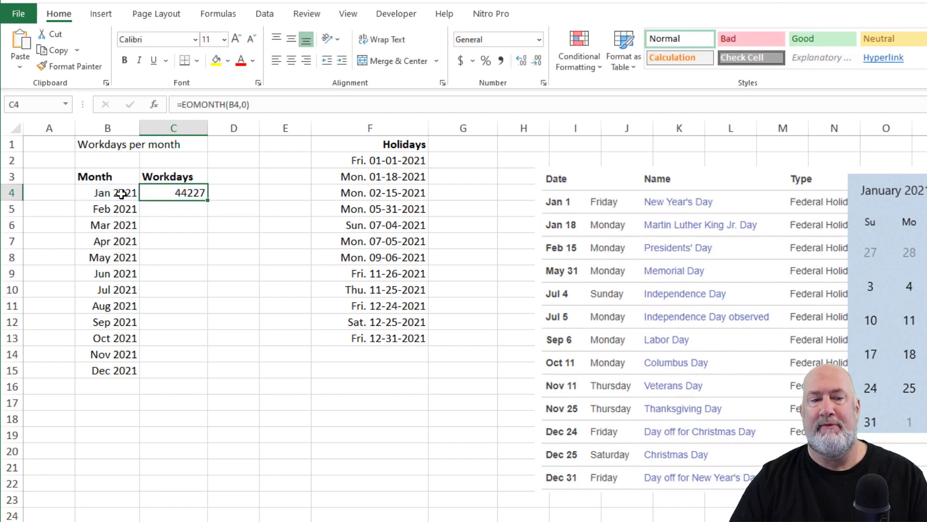
{"action": "left_click", "coordinate": [539, 40]}
{"action": "left_click", "coordinate": [511, 198]}
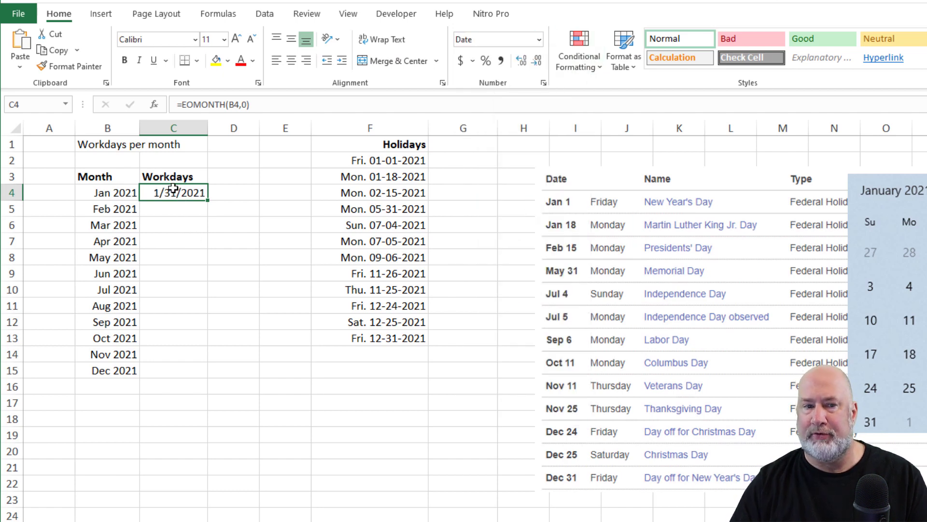
{"action": "left_click", "coordinate": [245, 104]}
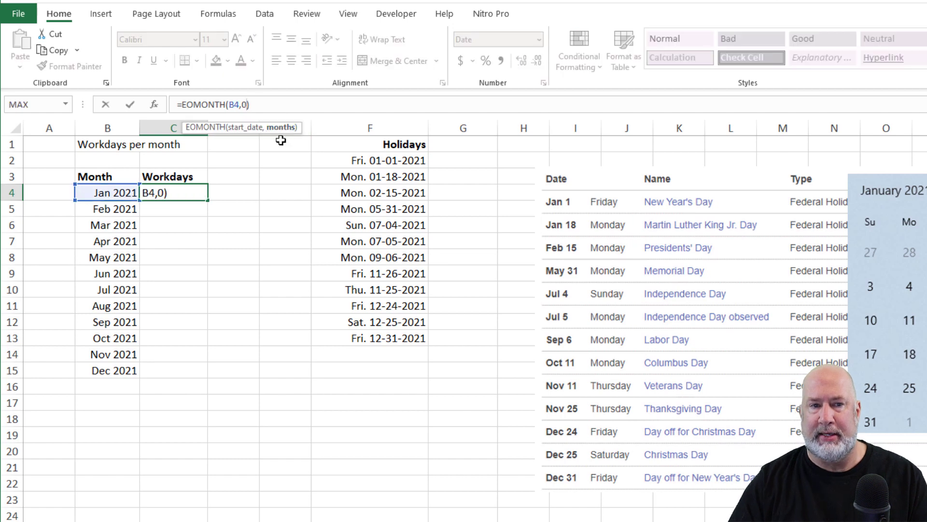
{"action": "key", "text": "BackSpace"}
{"action": "type", "text": "1"}
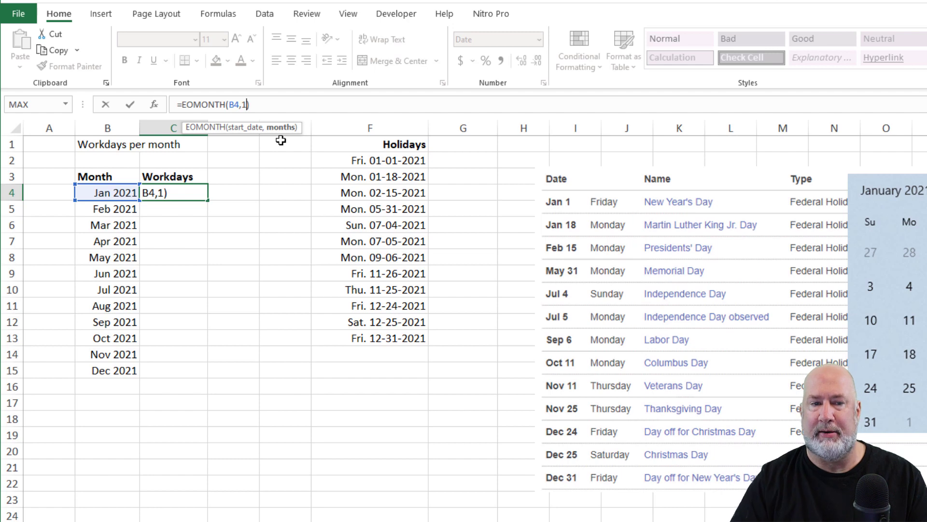
{"action": "key", "text": "Return"}
{"action": "key", "text": "Up"}
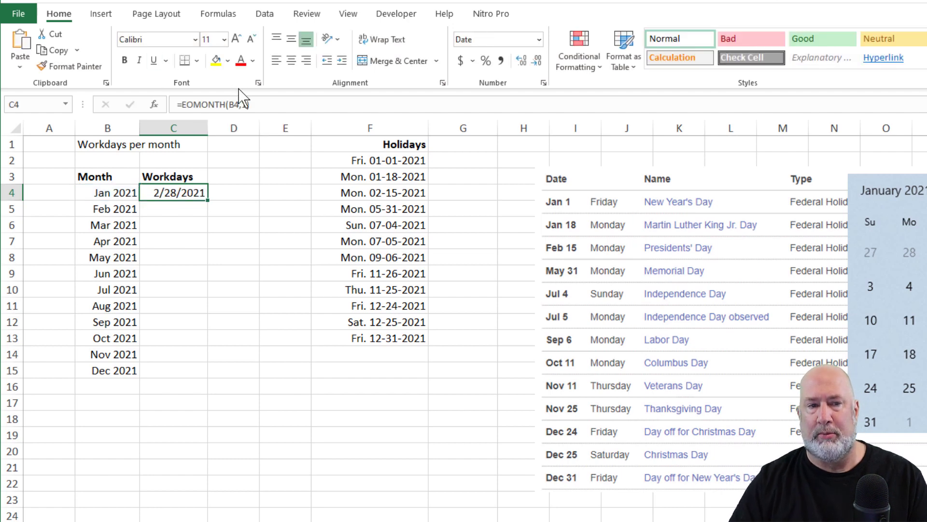
{"action": "left_click", "coordinate": [243, 104]}
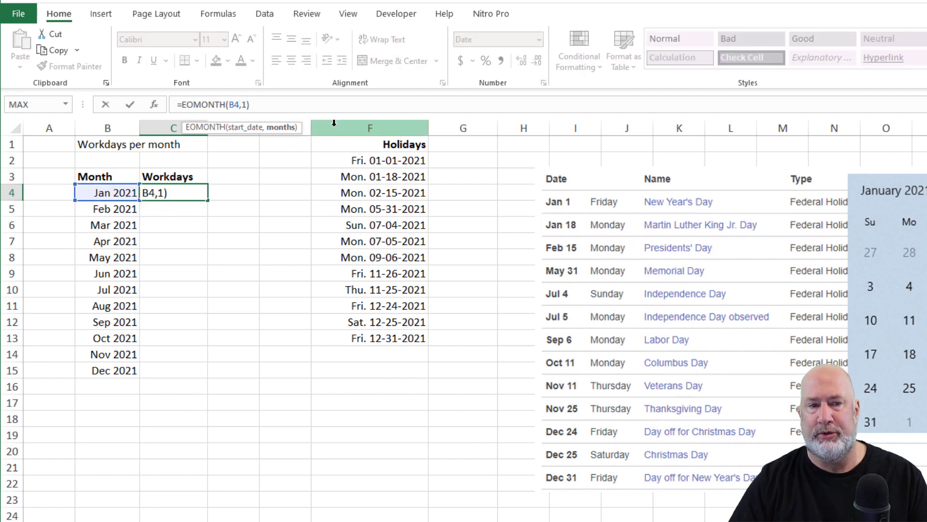
{"action": "key", "text": "Delete"}
{"action": "type", "text": "2"}
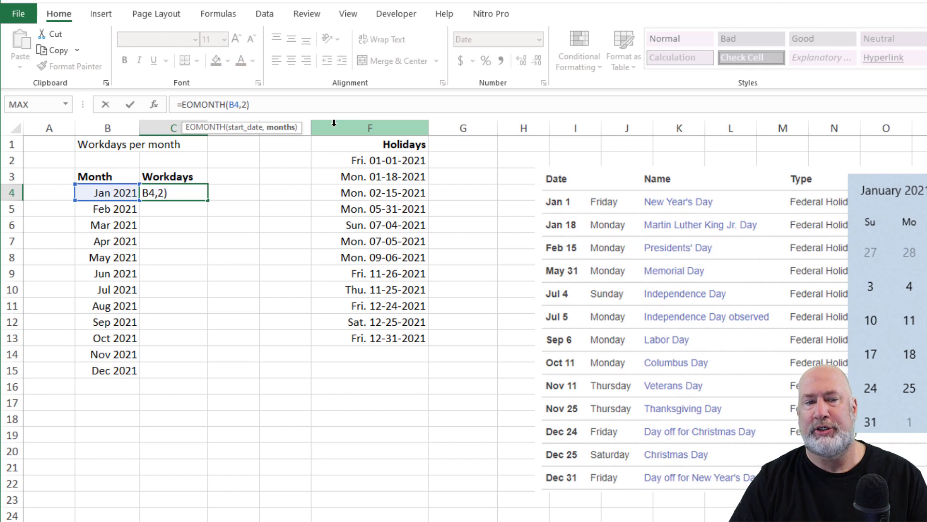
{"action": "key", "text": "Return"}
{"action": "key", "text": "Up"}
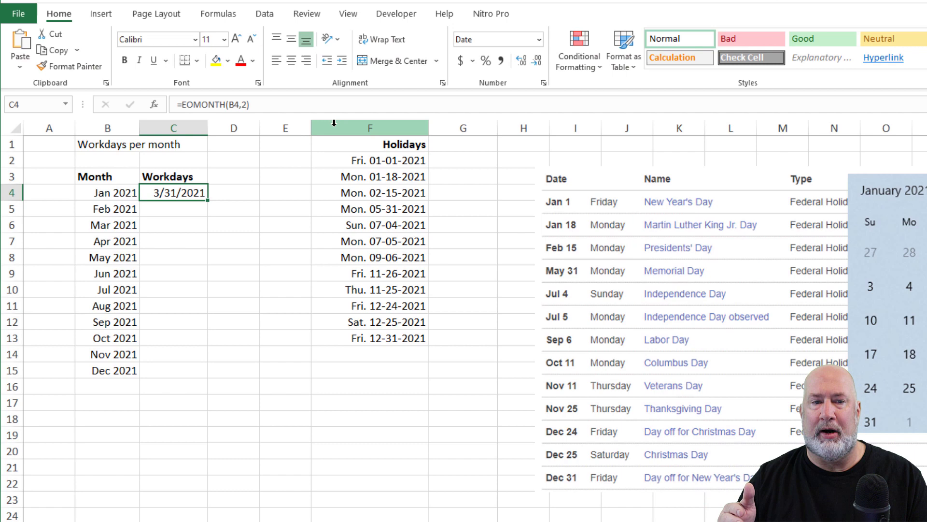
{"action": "key", "text": "Delete"}
{"action": "key", "text": "Left"}
{"action": "key", "text": "Right"}
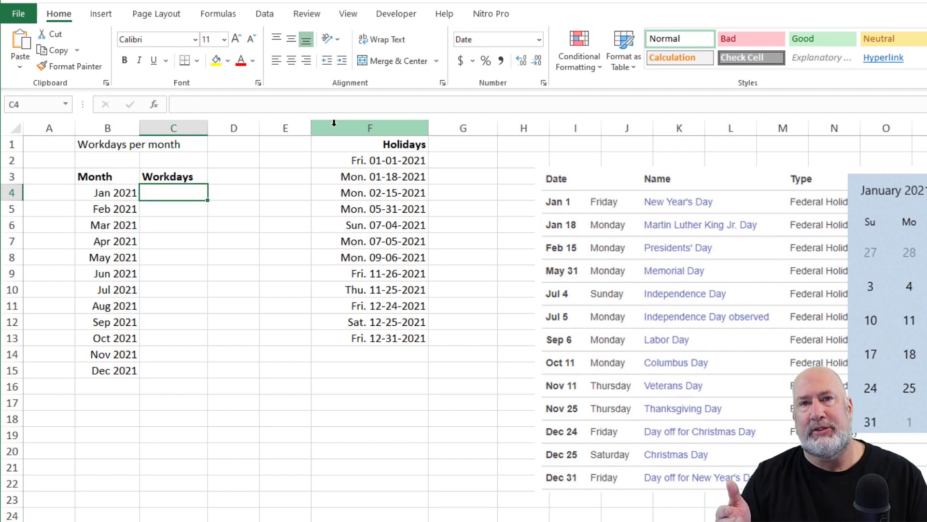
- Start C4's formula with NETWORKDAYS.INTL, picked from the =net autocomplete list
{"action": "type", "text": "="}
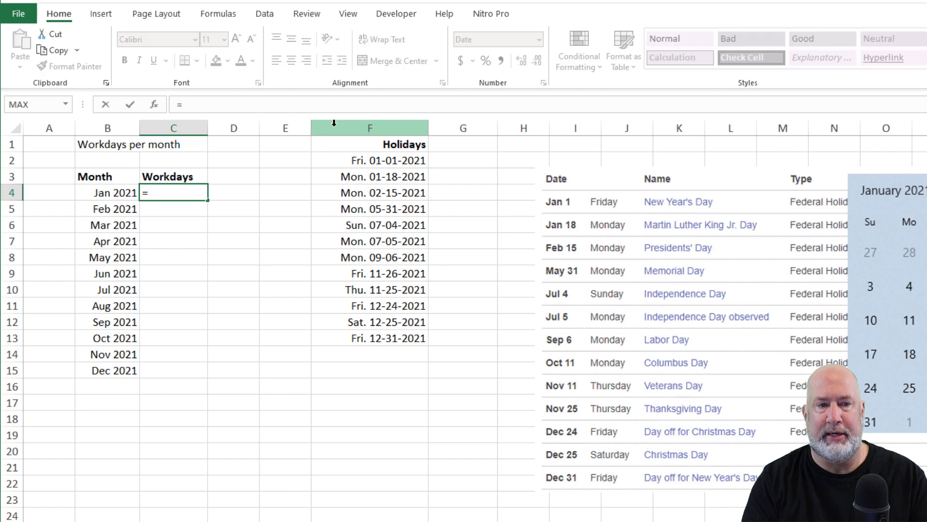
{"action": "type", "text": "net"}
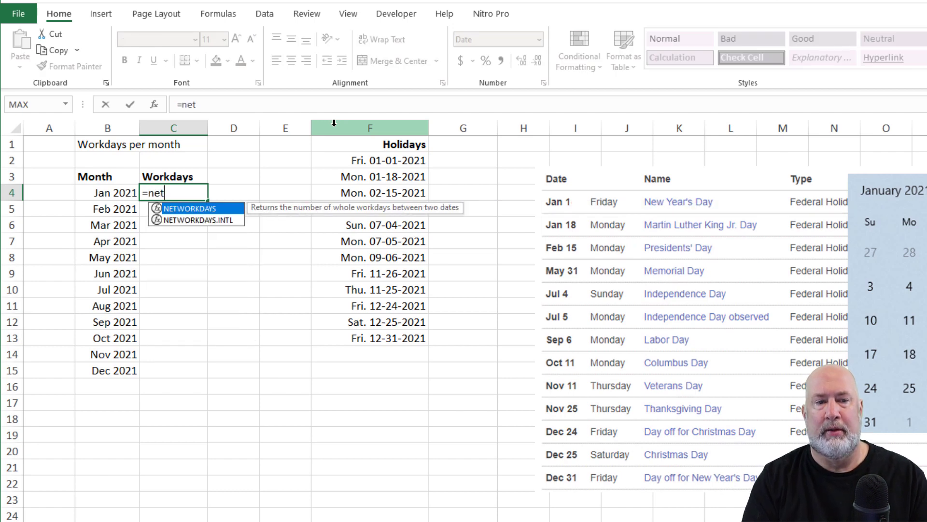
{"action": "key", "text": "Down"}
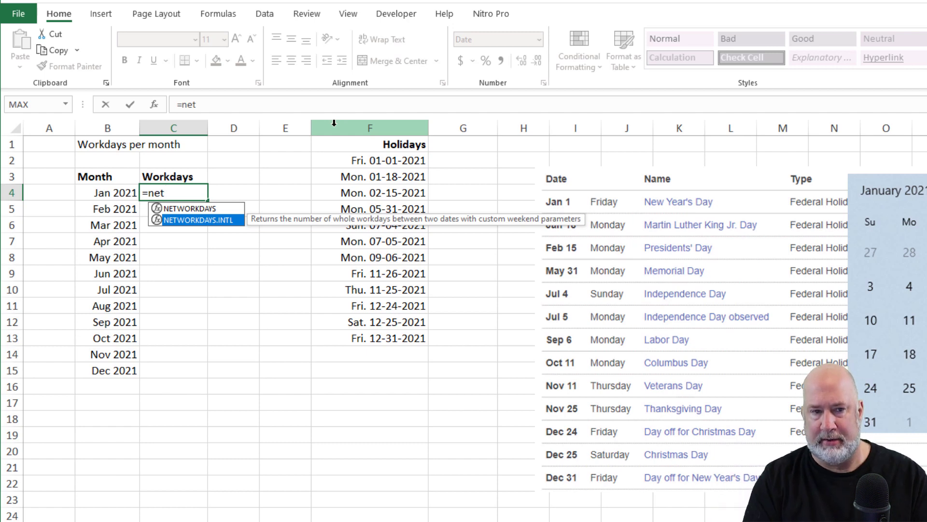
{"action": "key", "text": "Tab"}
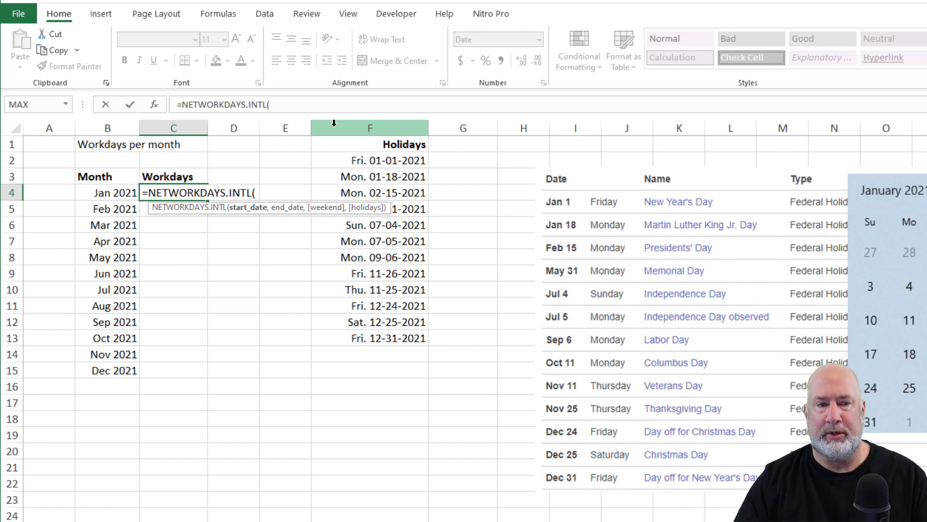
- Give the C4 formula B4 as start date and EOMONTH(B4,0) as end date
{"action": "left_click", "coordinate": [91, 195]}
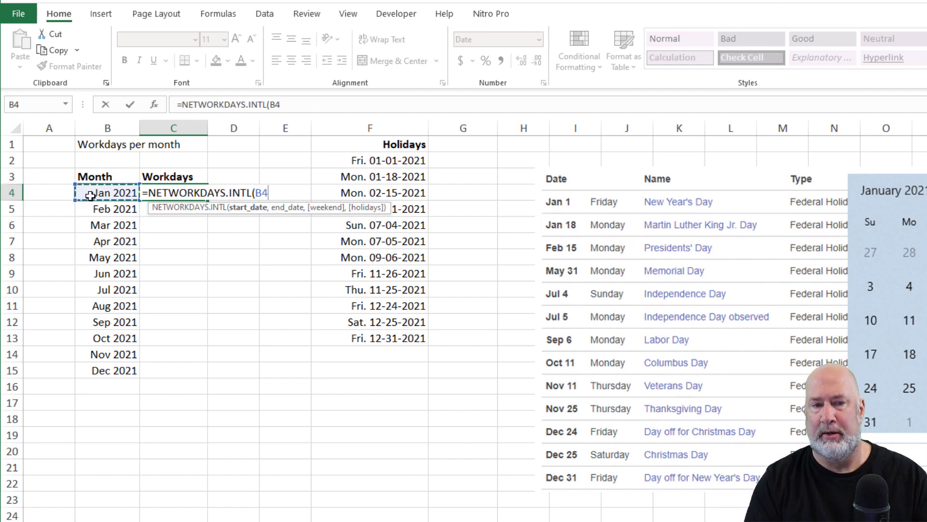
{"action": "type", "text": ","}
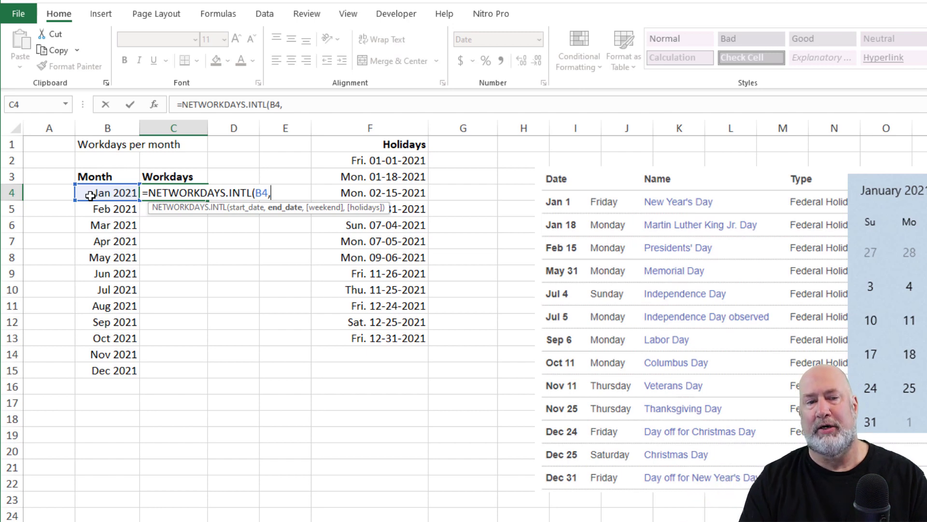
{"action": "type", "text": "1"}
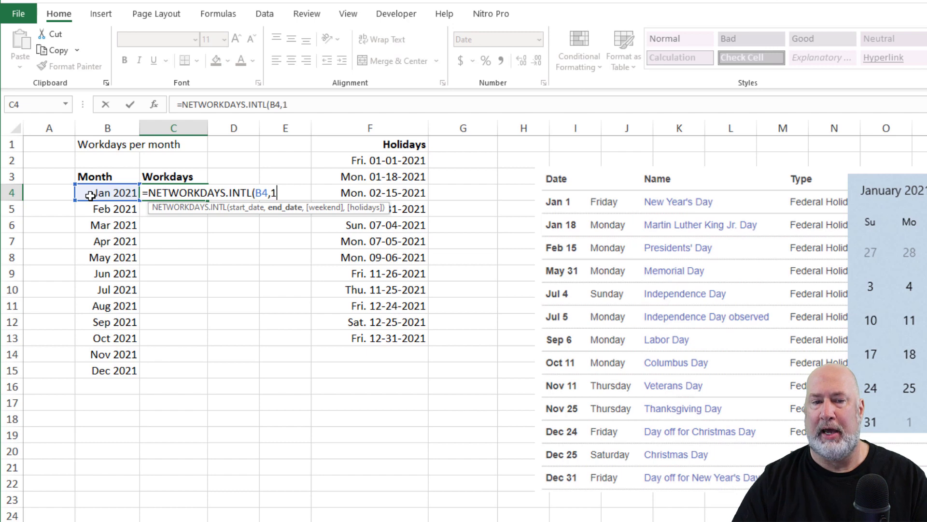
{"action": "type", "text": "/31/"}
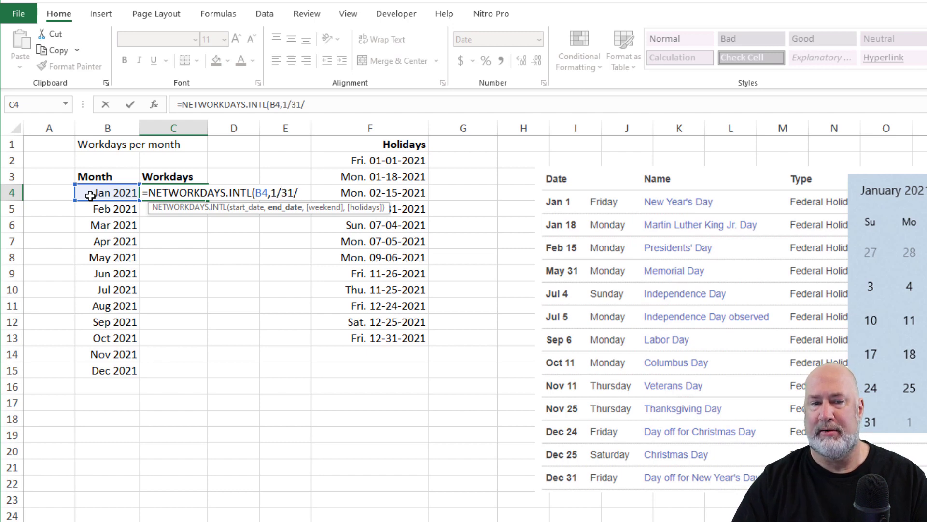
{"action": "key", "text": "BackSpace"}
{"action": "key", "text": "BackSpace"}
{"action": "key", "text": "BackSpace"}
{"action": "key", "text": "BackSpace"}
{"action": "key", "text": "BackSpace"}
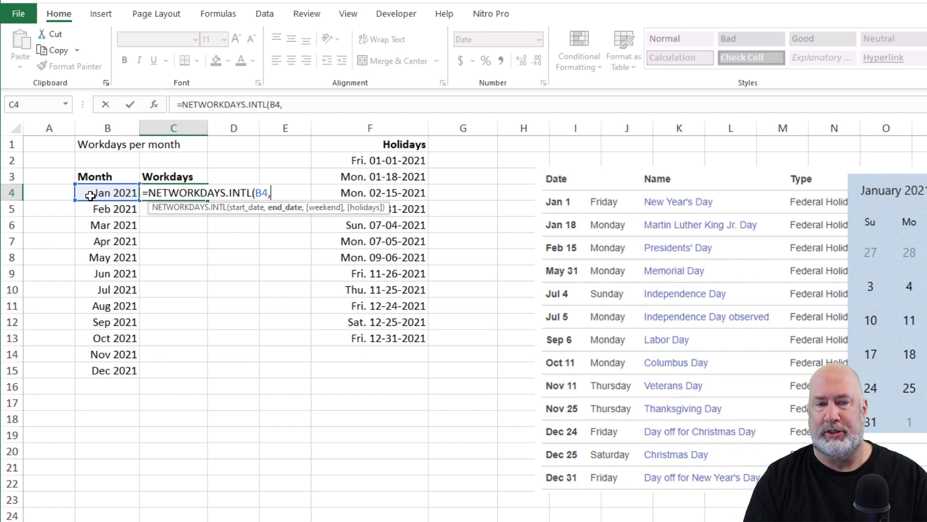
{"action": "type", "text": "eom"}
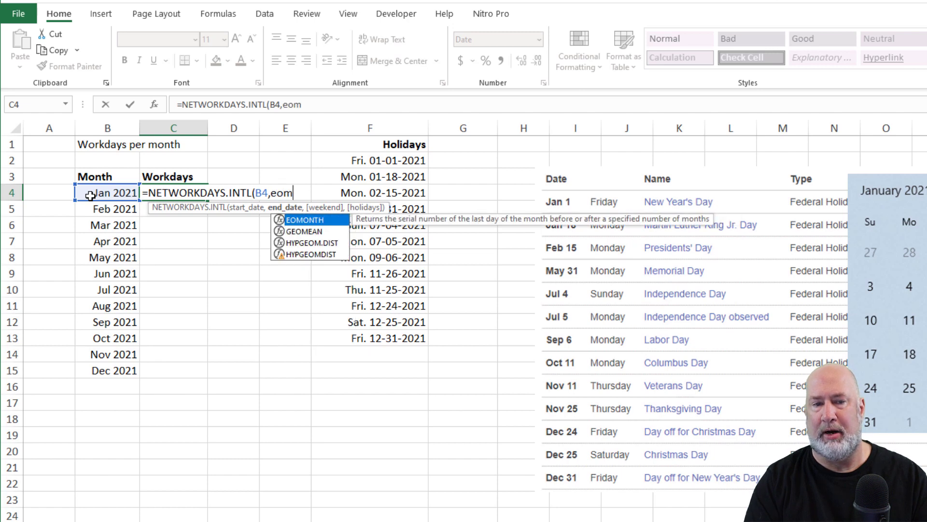
{"action": "key", "text": "Tab"}
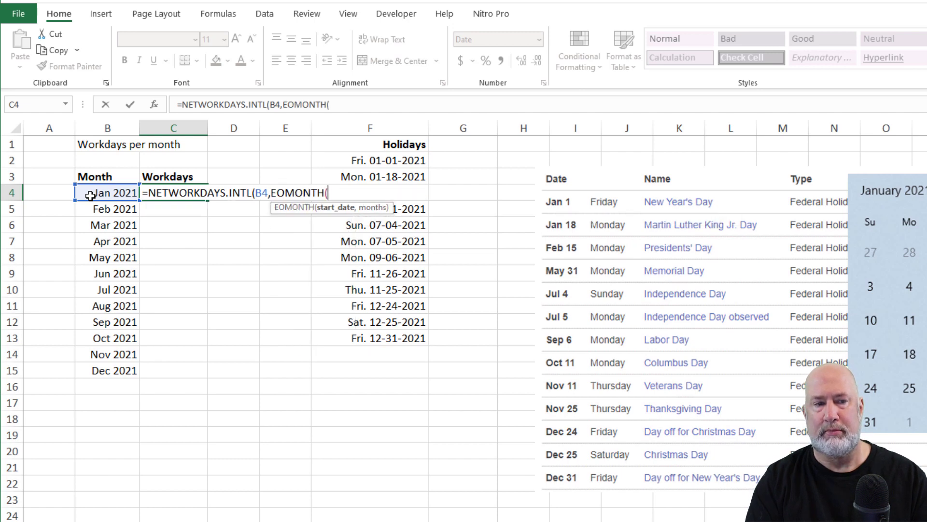
{"action": "type", "text": "B4"}
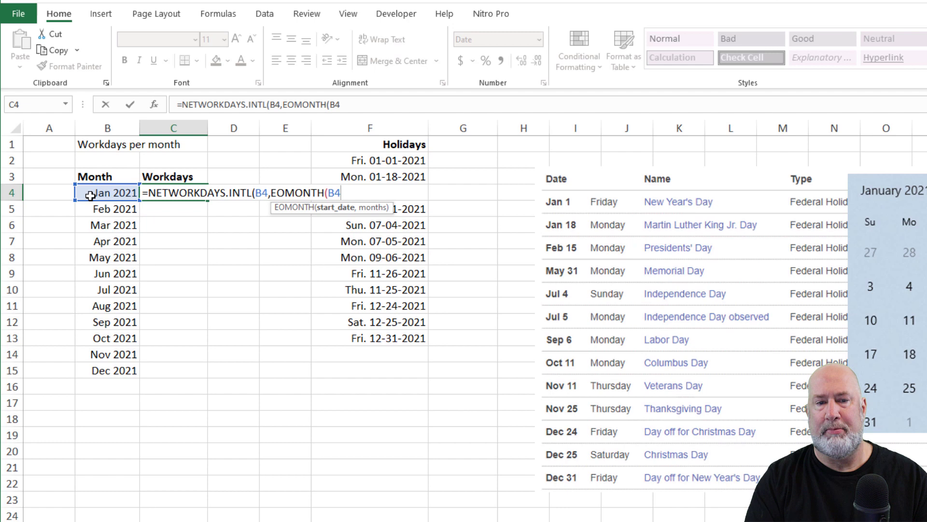
{"action": "type", "text": ",0)"}
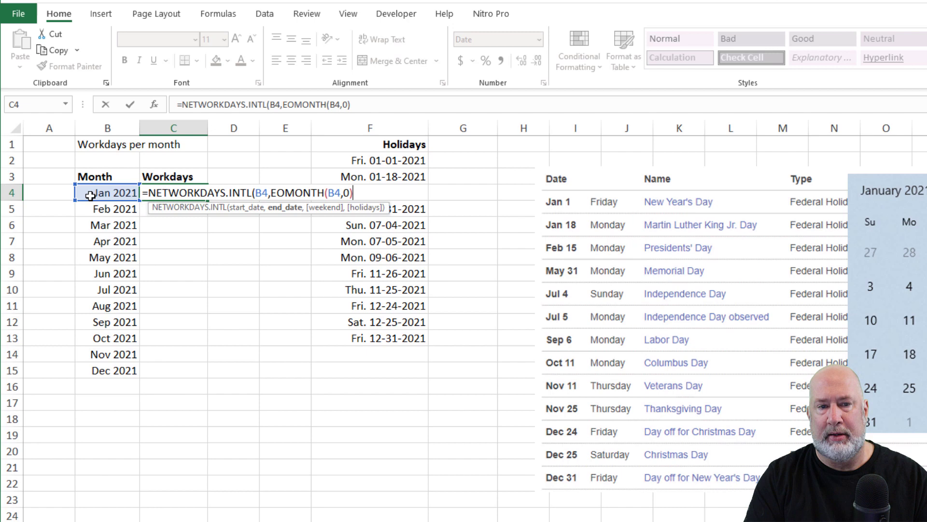
{"action": "type", "text": ","}
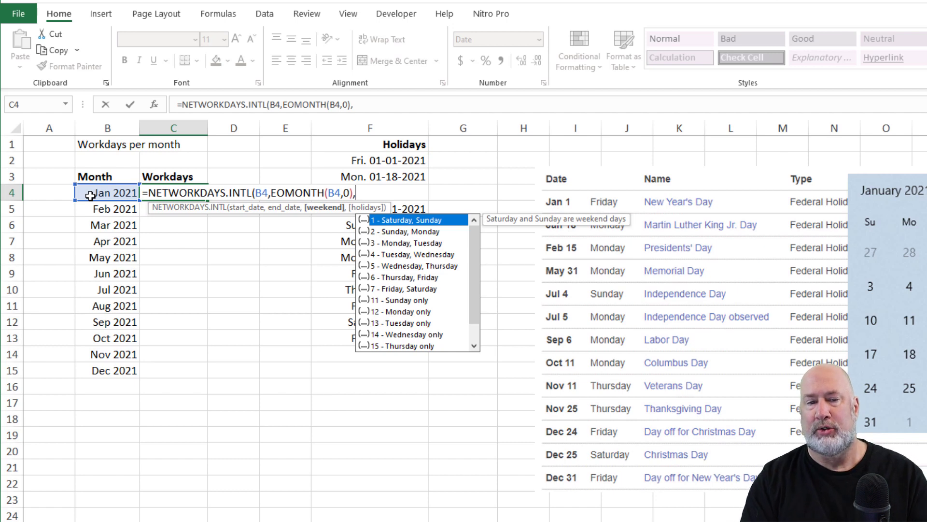
- Finish C4's formula with the absolute holiday range $F$2:$F$13 and commit it
{"action": "type", "text": "1"}
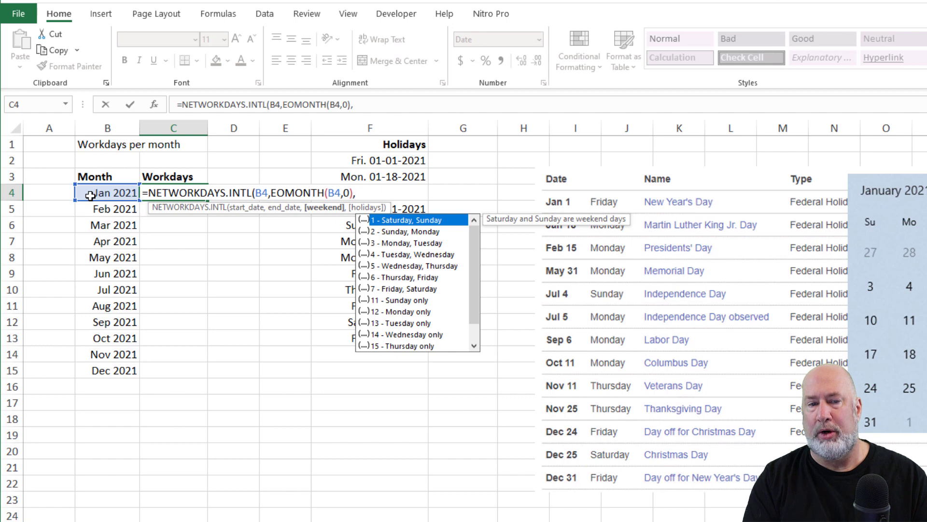
{"action": "type", "text": ","}
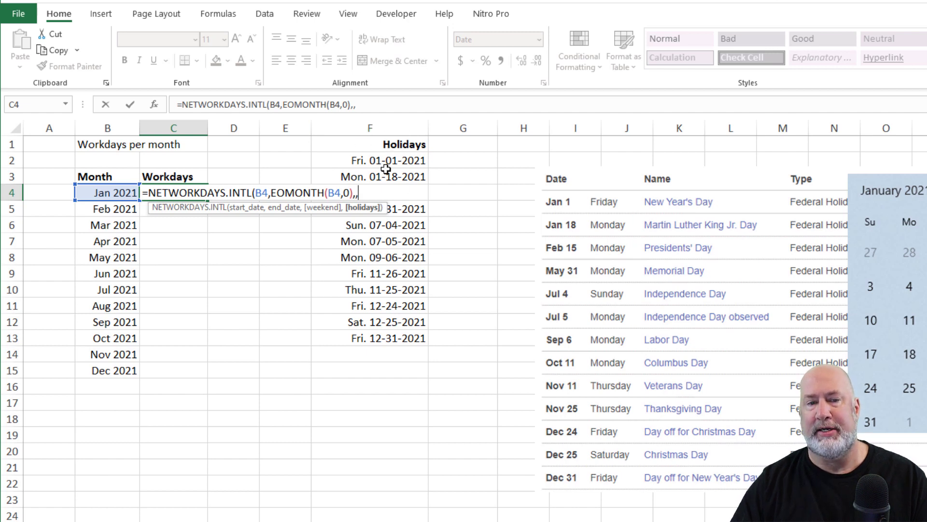
{"action": "left_click_drag", "start_coordinate": [386, 160], "coordinate": [387, 332]}
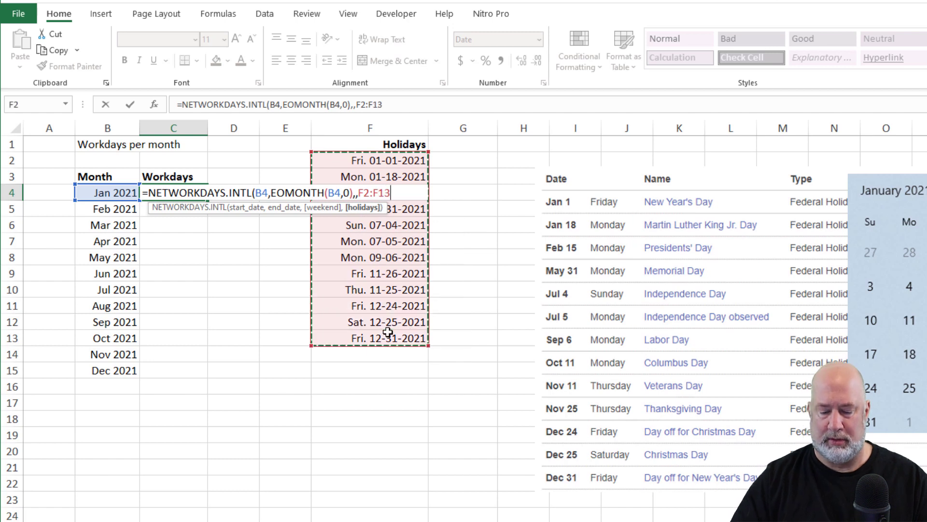
{"action": "type", "text": ")"}
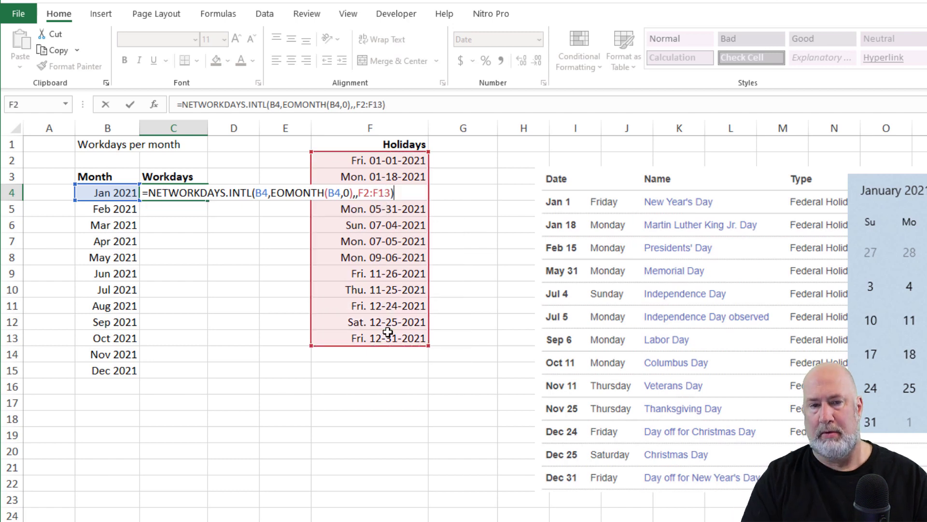
{"action": "left_click", "coordinate": [369, 188]}
{"action": "key", "text": "F4"}
{"action": "left_click", "coordinate": [391, 188]}
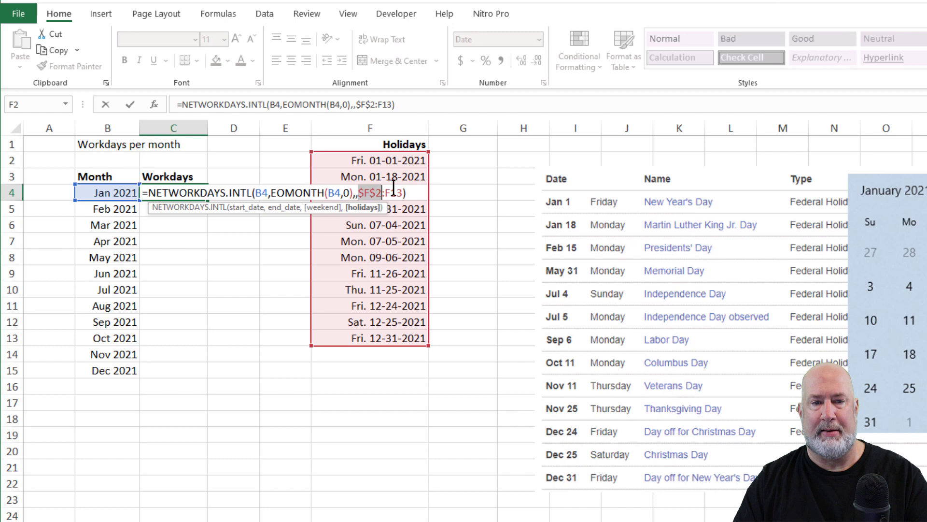
{"action": "key", "text": "F4"}
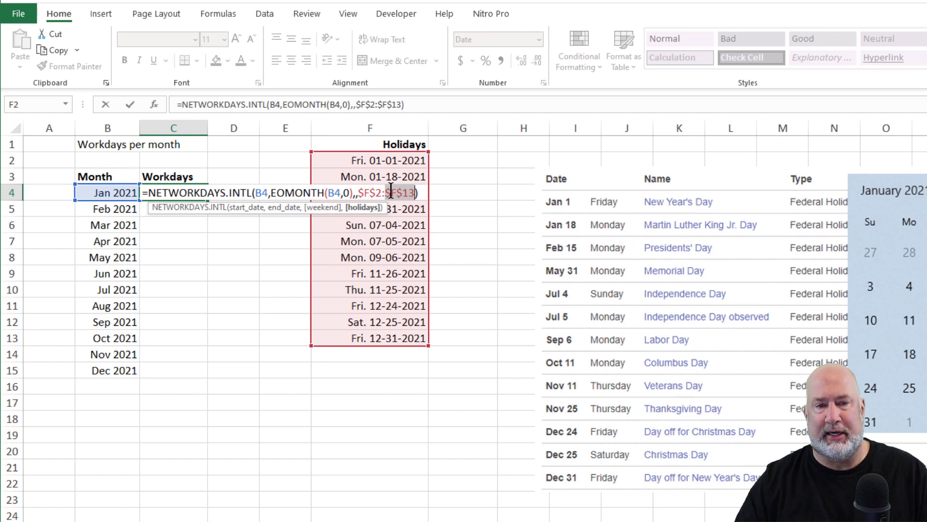
{"action": "key", "text": "Return"}
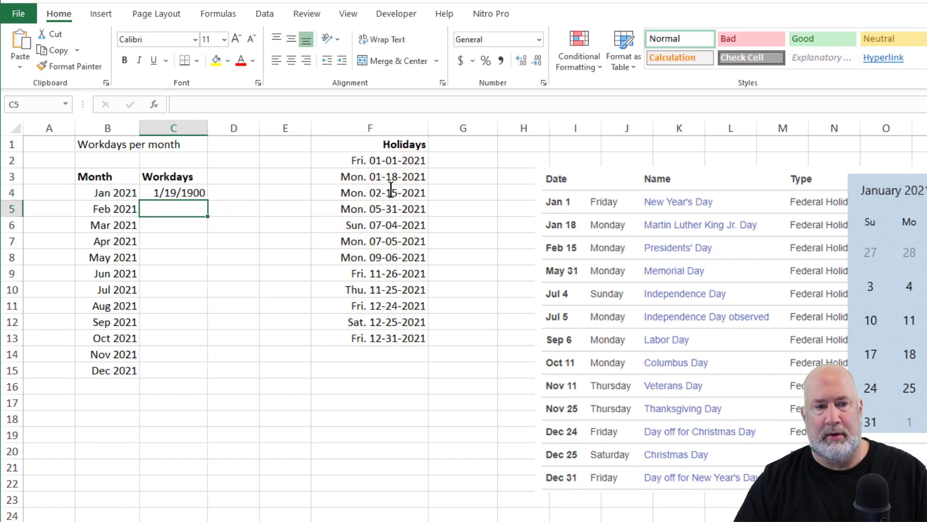
- Show C4's result as the whole number 19 and place the calendar picture over the holiday table
{"action": "key", "text": "Up"}
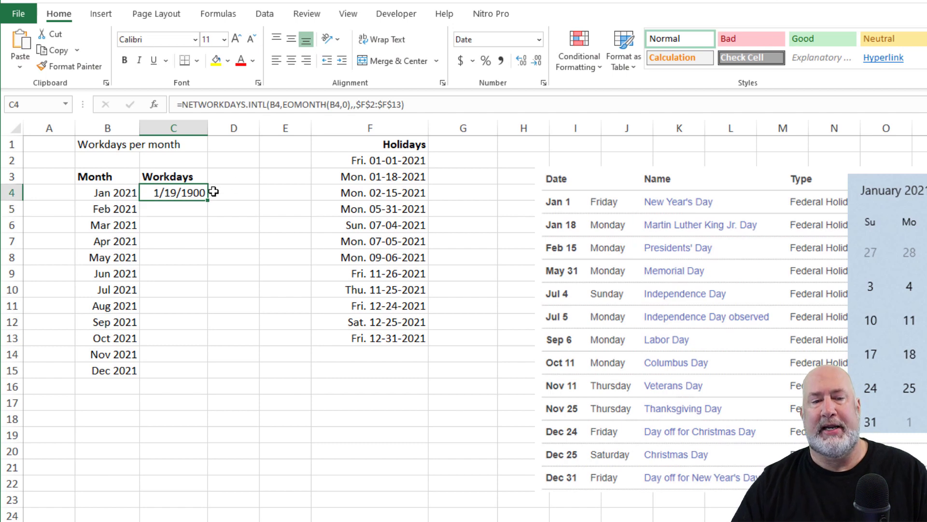
{"action": "left_click", "coordinate": [501, 61]}
{"action": "left_click", "coordinate": [537, 62]}
{"action": "left_click", "coordinate": [537, 61]}
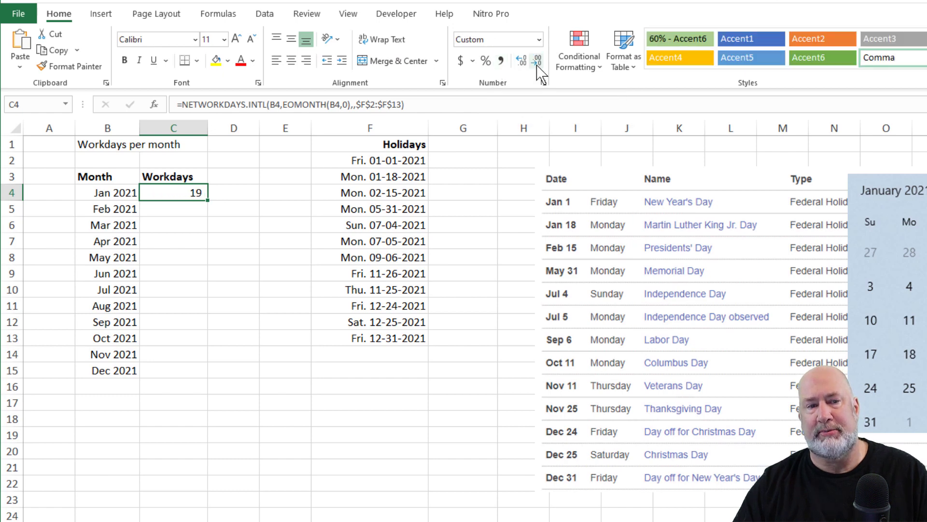
{"action": "left_click_drag", "start_coordinate": [904, 274], "coordinate": [615, 230]}
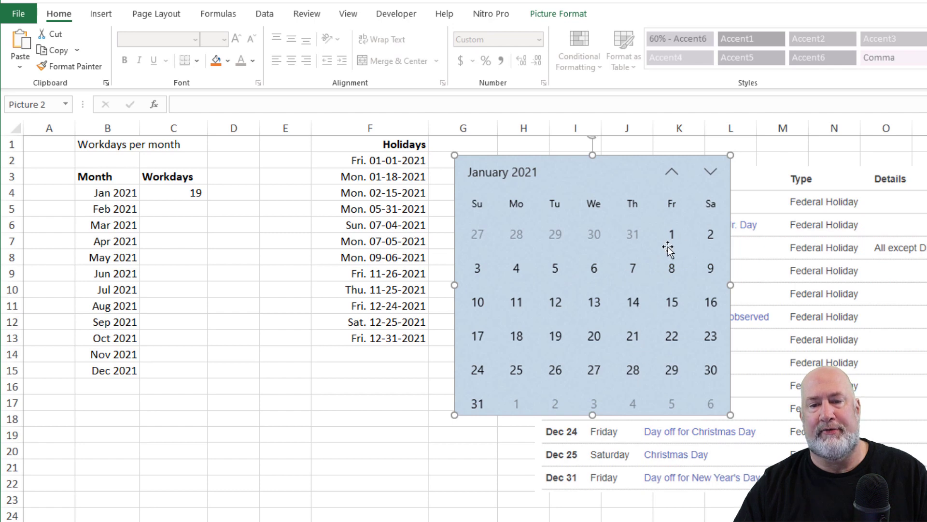
- Check C4 and the holiday dates, moving the calendar picture and undoing one move
{"action": "left_click", "coordinate": [186, 192]}
{"action": "left_click_drag", "start_coordinate": [539, 227], "coordinate": [557, 223]}
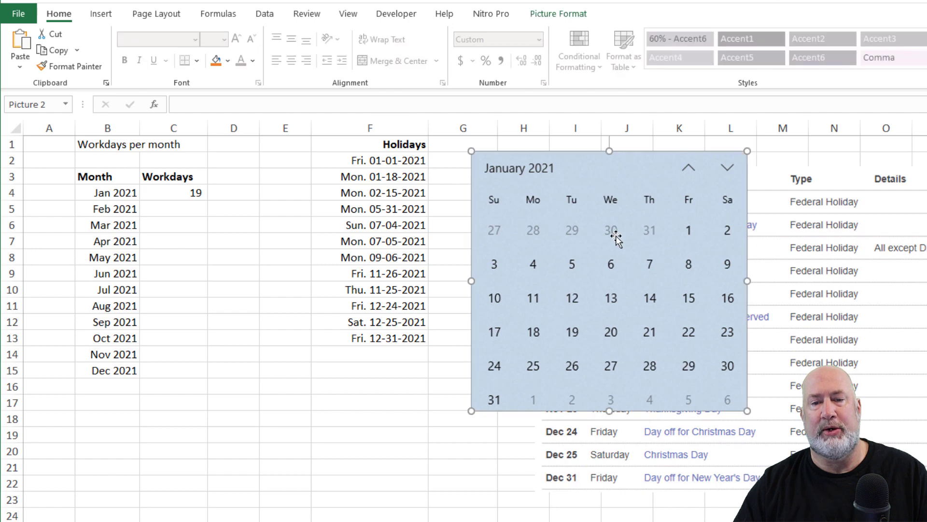
{"action": "left_click_drag", "start_coordinate": [391, 161], "coordinate": [393, 175]}
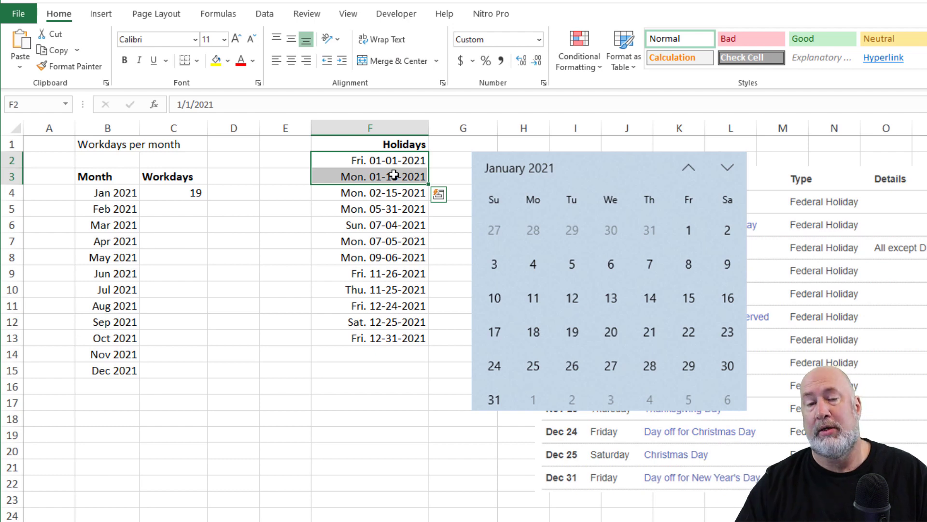
{"action": "left_click", "coordinate": [179, 194]}
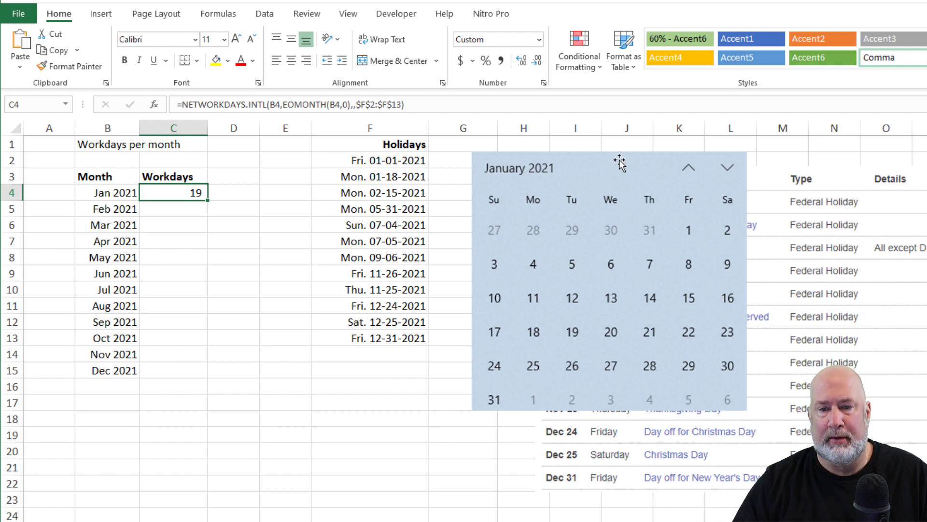
{"action": "left_click_drag", "start_coordinate": [615, 209], "coordinate": [926, 285]}
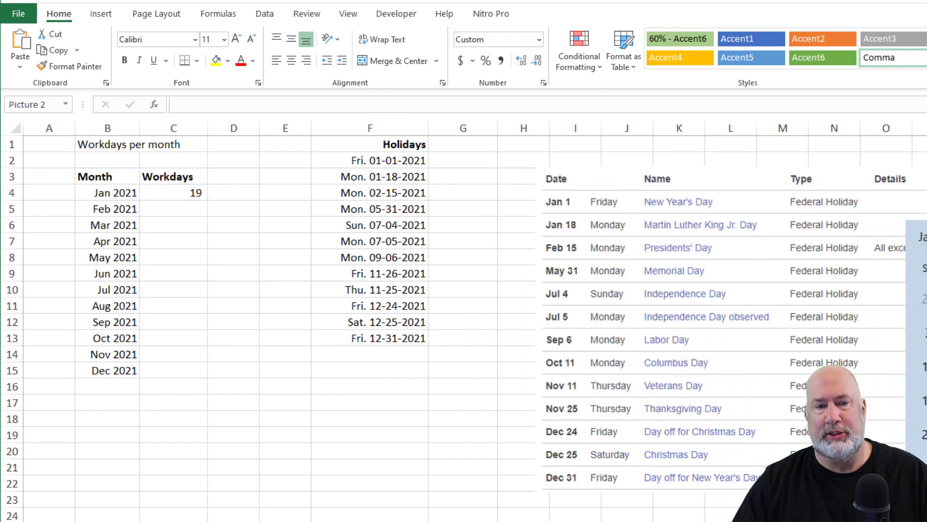
{"action": "key", "text": "ctrl+z"}
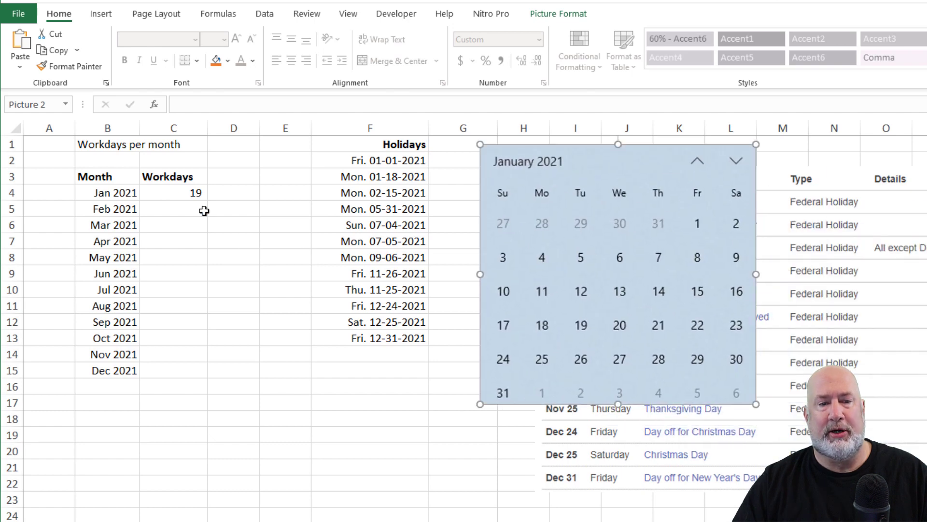
{"action": "left_click", "coordinate": [190, 194]}
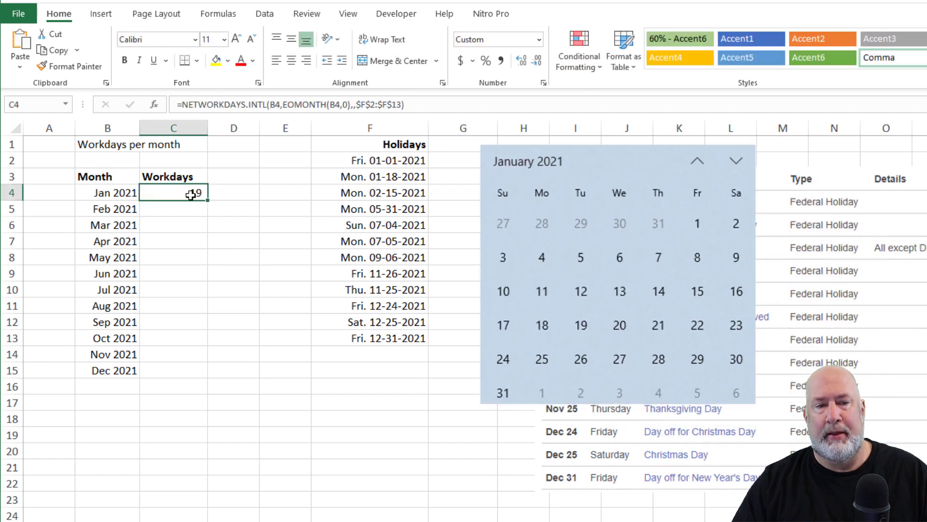
- Set C4's weekend argument to 6 (Thursday, Friday), giving 21 workdays, and nudge the picture right
{"action": "double_click", "coordinate": [190, 193]}
{"action": "left_click", "coordinate": [331, 194]}
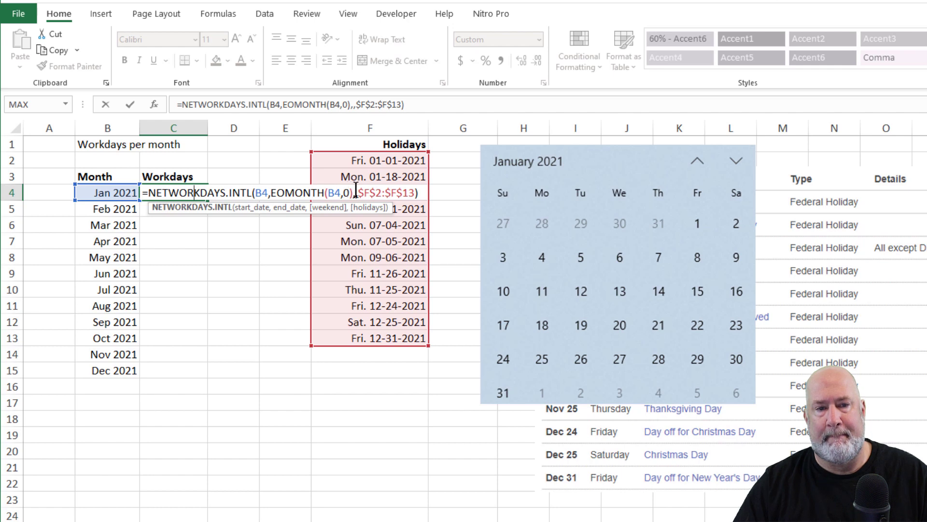
{"action": "left_click", "coordinate": [355, 193]}
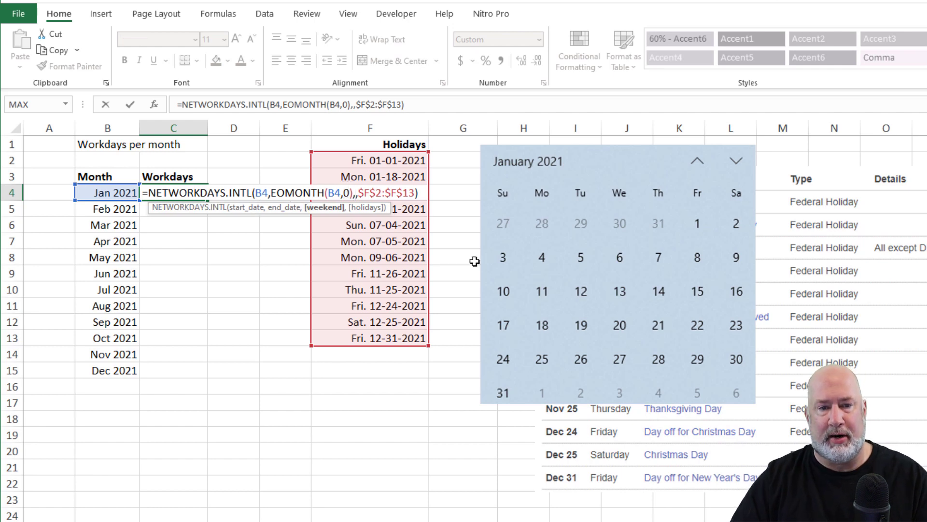
{"action": "key", "text": "BackSpace"}
{"action": "type", "text": ","}
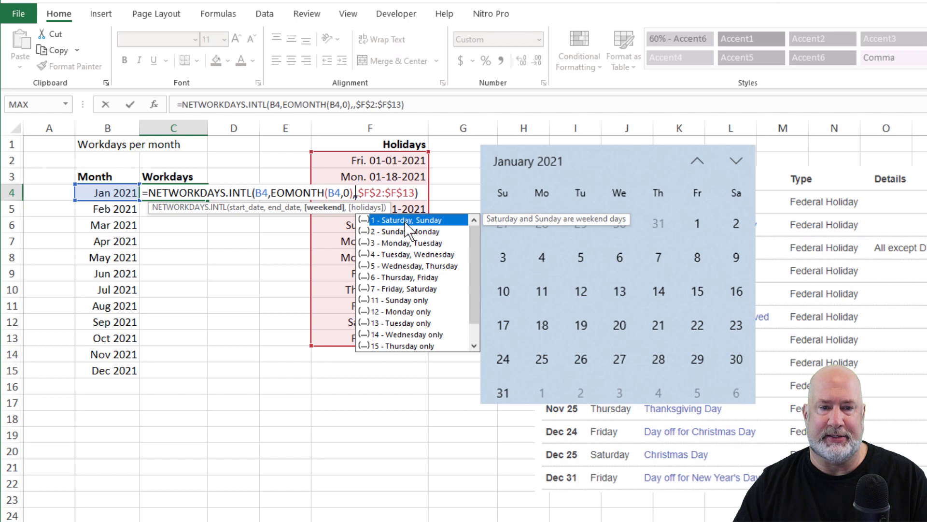
{"action": "left_click", "coordinate": [402, 277]}
{"action": "double_click", "coordinate": [400, 278]}
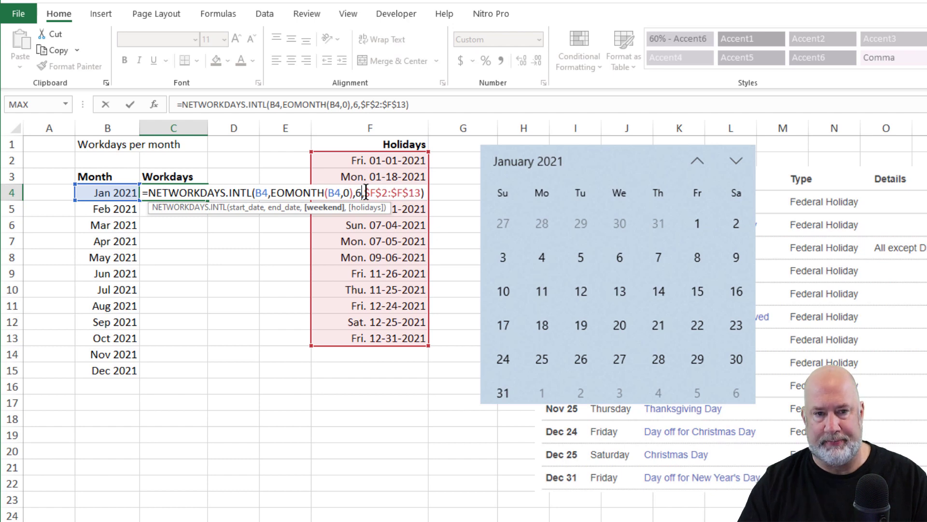
{"action": "key", "text": "Return"}
{"action": "key", "text": "Up"}
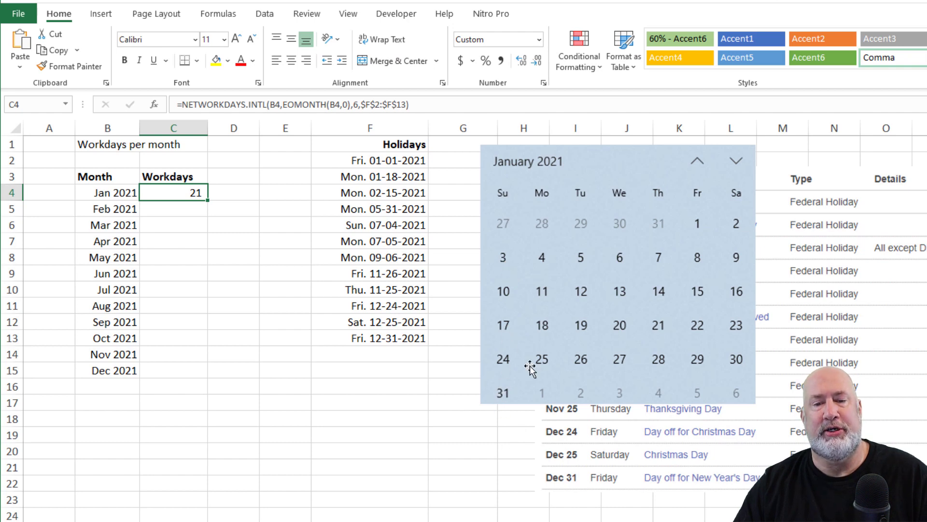
{"action": "left_click_drag", "start_coordinate": [586, 222], "coordinate": [618, 228]}
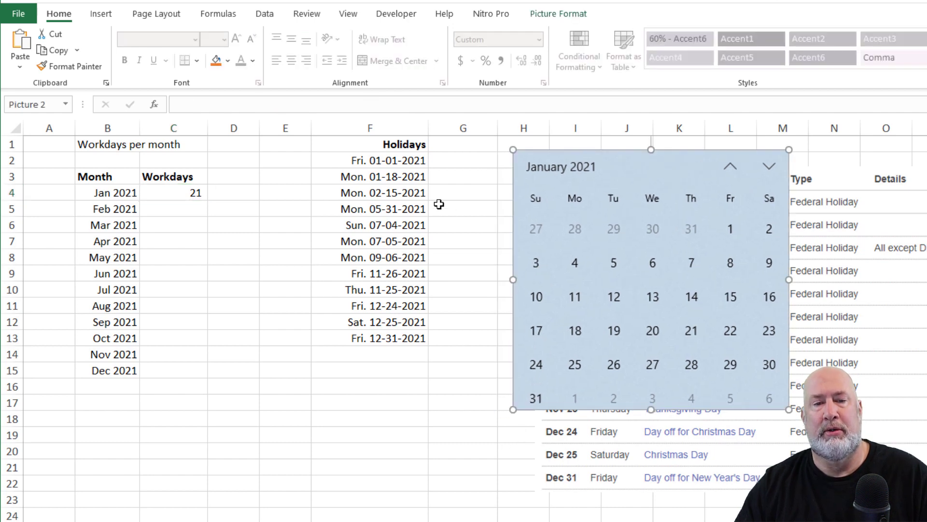
{"action": "left_click", "coordinate": [381, 177]}
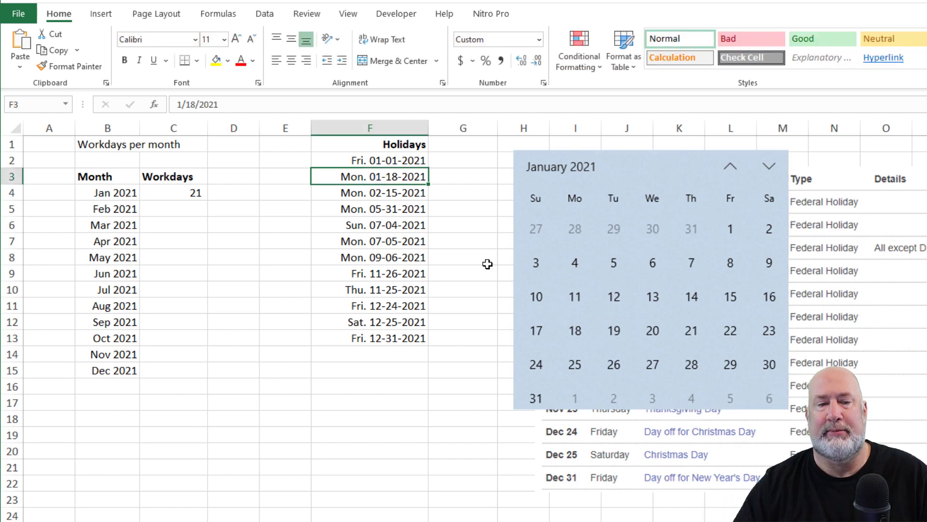
- Change C4's weekend code from 6 back to 1 (Saturday, Sunday)
{"action": "double_click", "coordinate": [180, 192]}
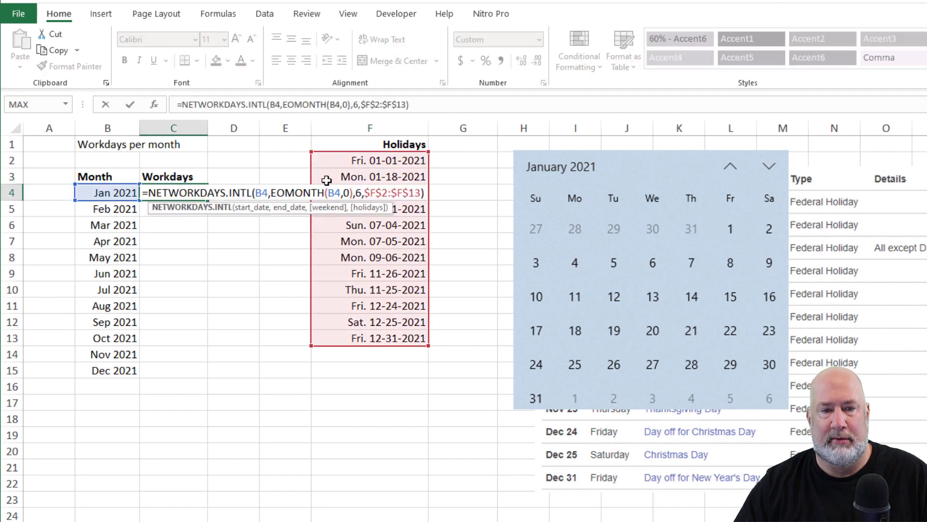
{"action": "left_click", "coordinate": [355, 193]}
{"action": "key", "text": "Delete"}
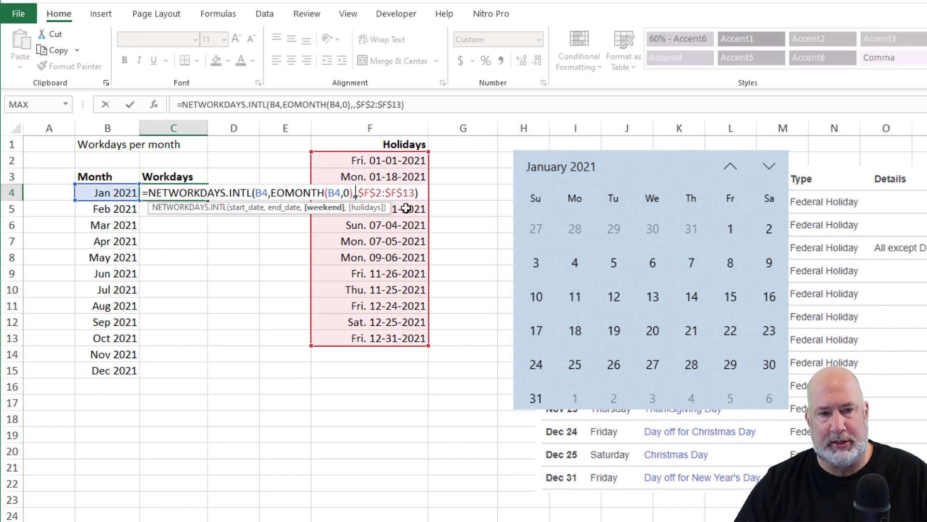
{"action": "type", "text": "1"}
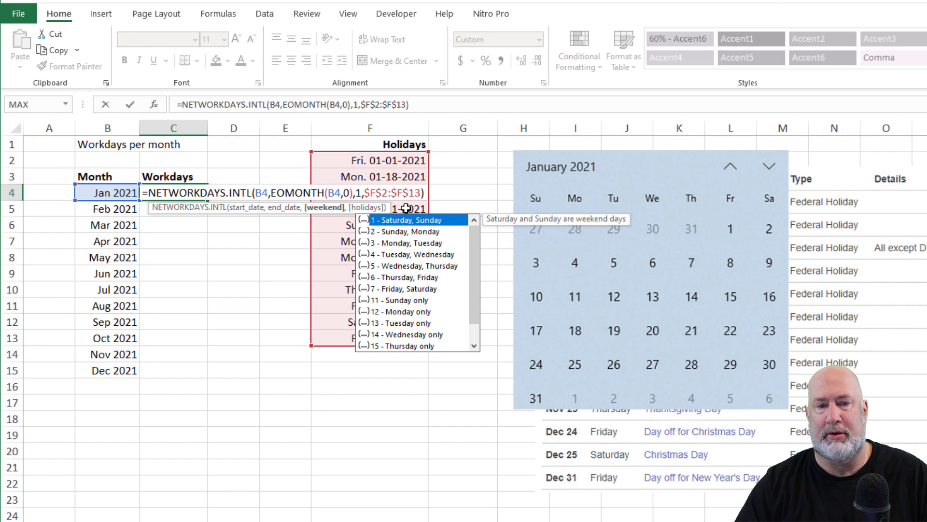
{"action": "key", "text": "Return"}
{"action": "key", "text": "Up"}
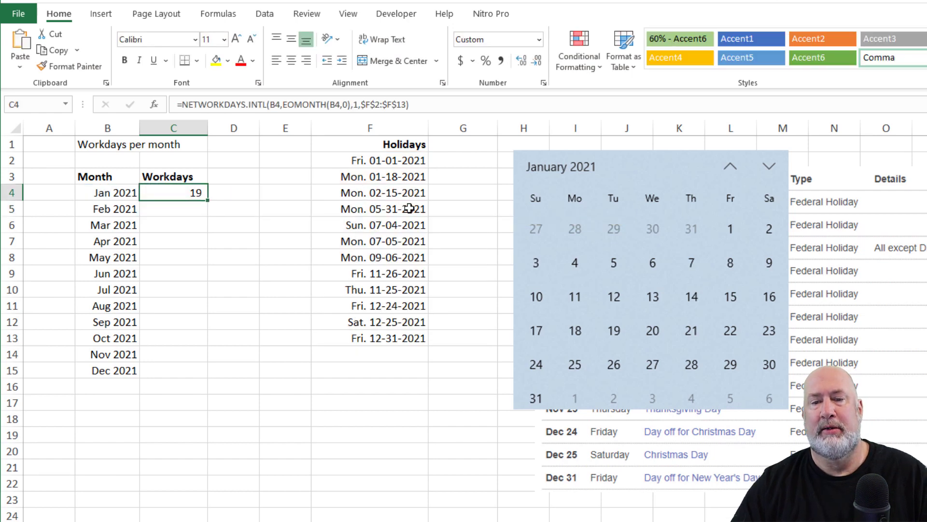
- Move the calendar picture aside and copy C4's formula down through C15
{"action": "left_click_drag", "start_coordinate": [584, 259], "coordinate": [925, 290]}
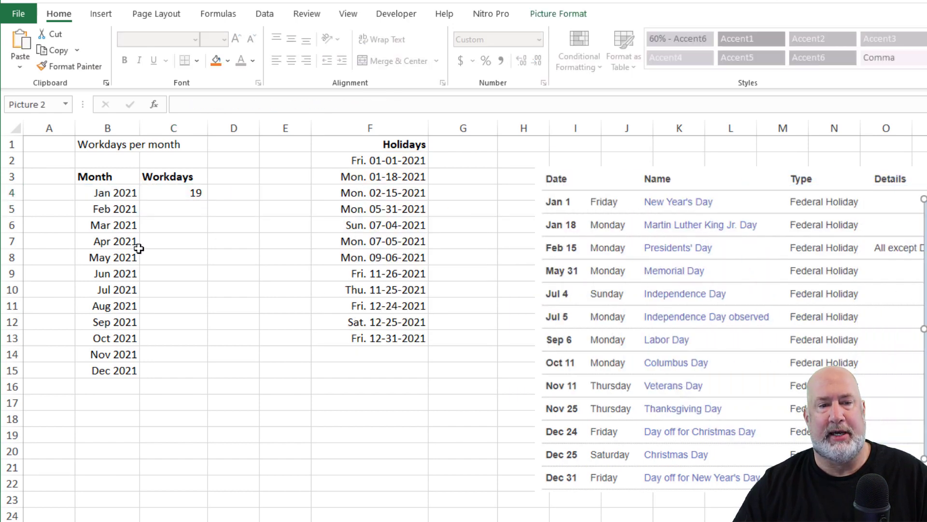
{"action": "left_click", "coordinate": [188, 199]}
{"action": "left_click_drag", "start_coordinate": [207, 200], "coordinate": [215, 387]}
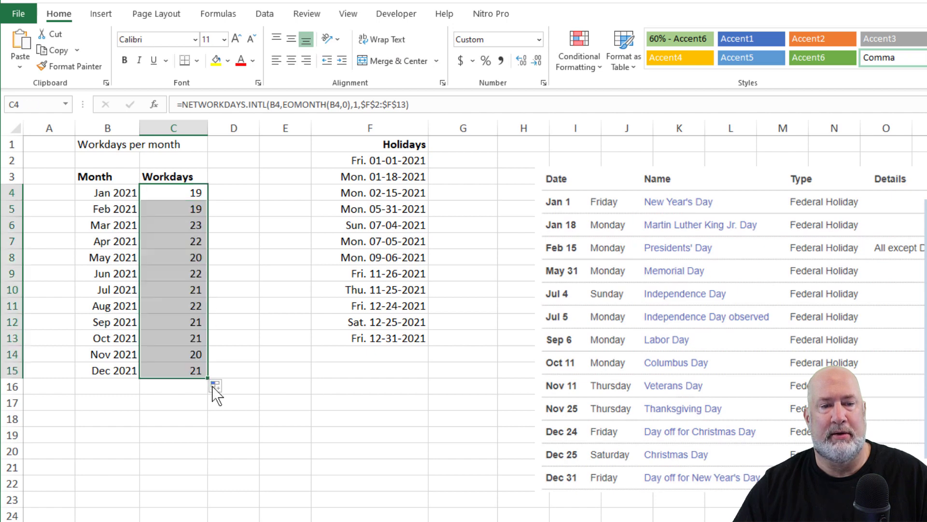
{"action": "left_click", "coordinate": [181, 402]}
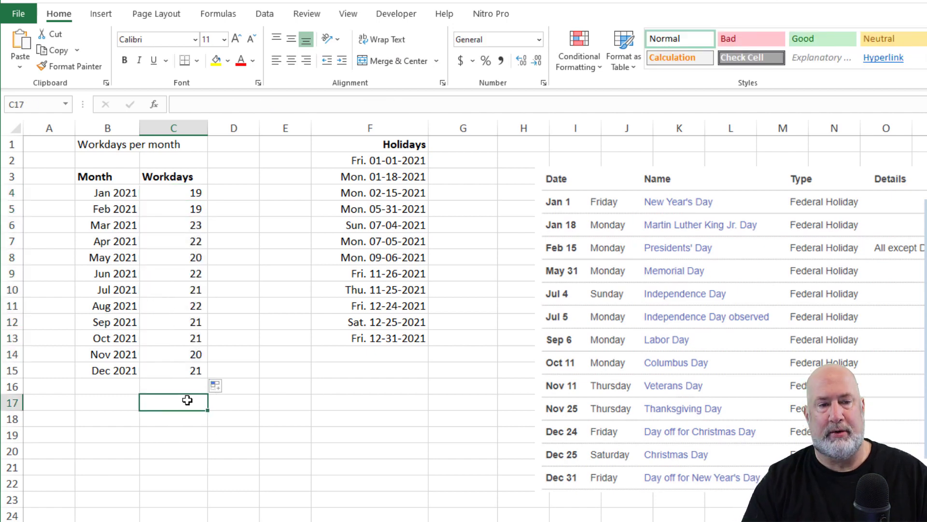
- AutoSum the monthly counts into C17 for a yearly total of 251 workdays
{"action": "key", "text": "alt+equal"}
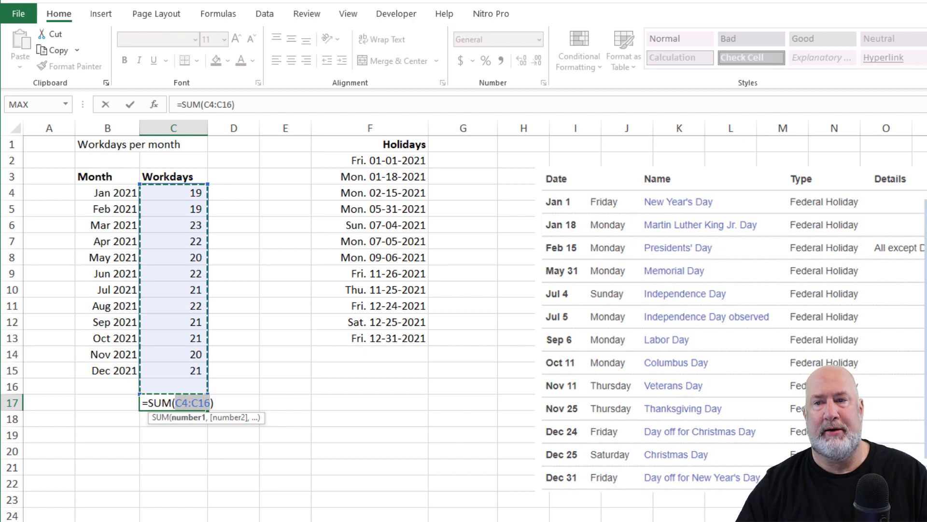
{"action": "key", "text": "ctrl+Return"}
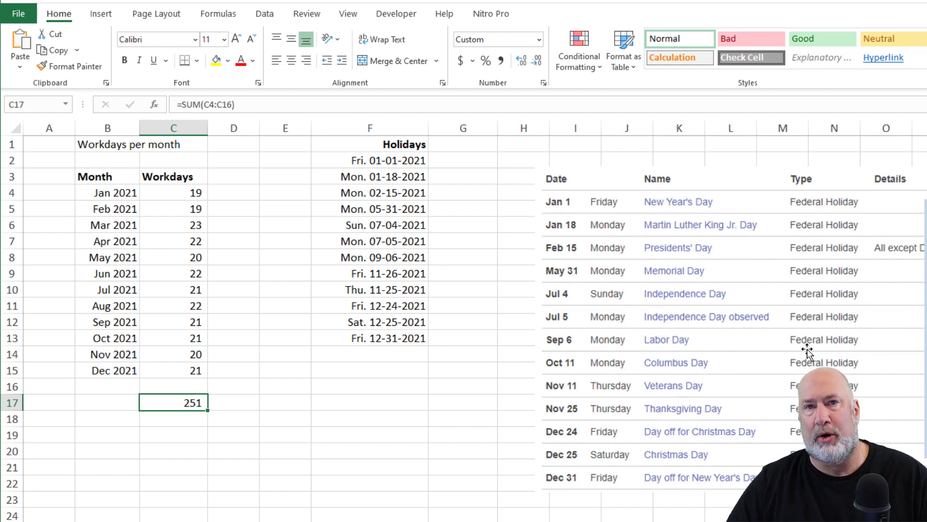
{"action": "left_click", "coordinate": [395, 323]}
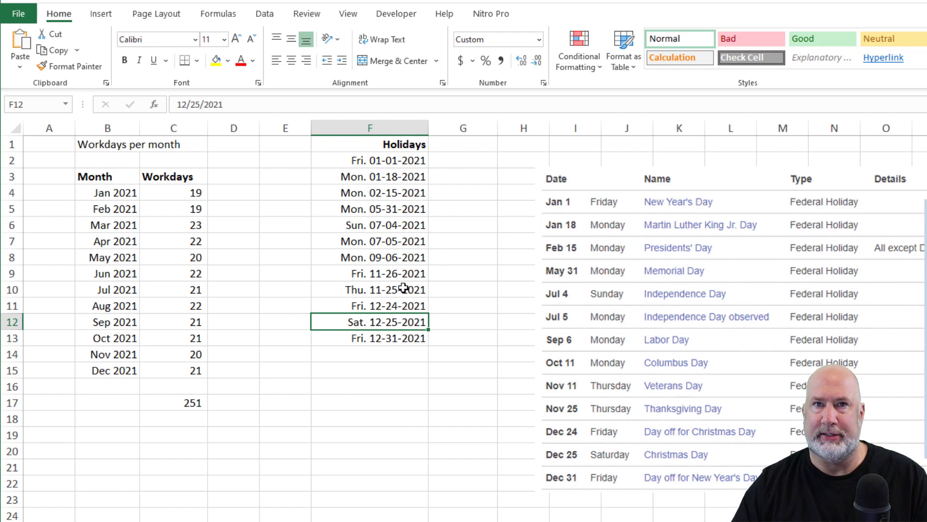
{"action": "left_click", "coordinate": [369, 360]}
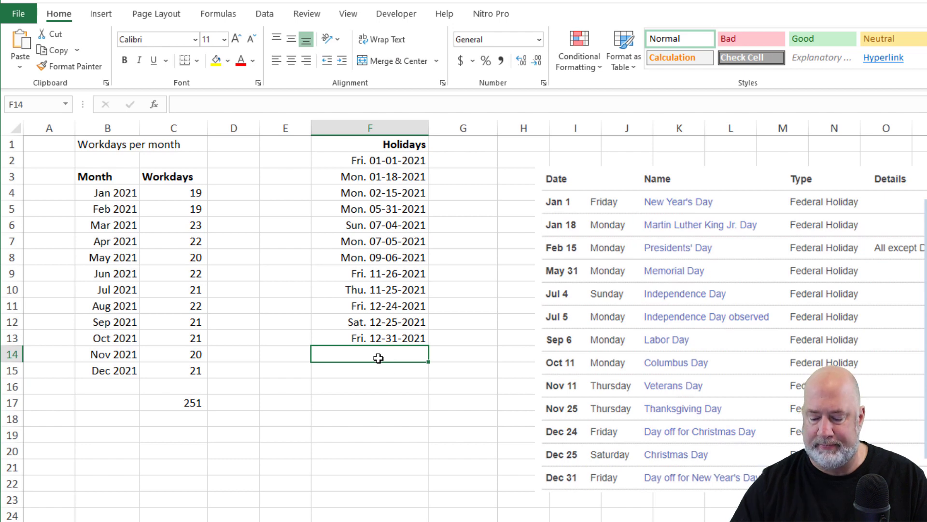
- Add vacation dates 1/25/2021 through 1/29/2021 to the holiday list in F14:F18
{"action": "type", "text": "1/"}
{"action": "type", "text": "25/"}
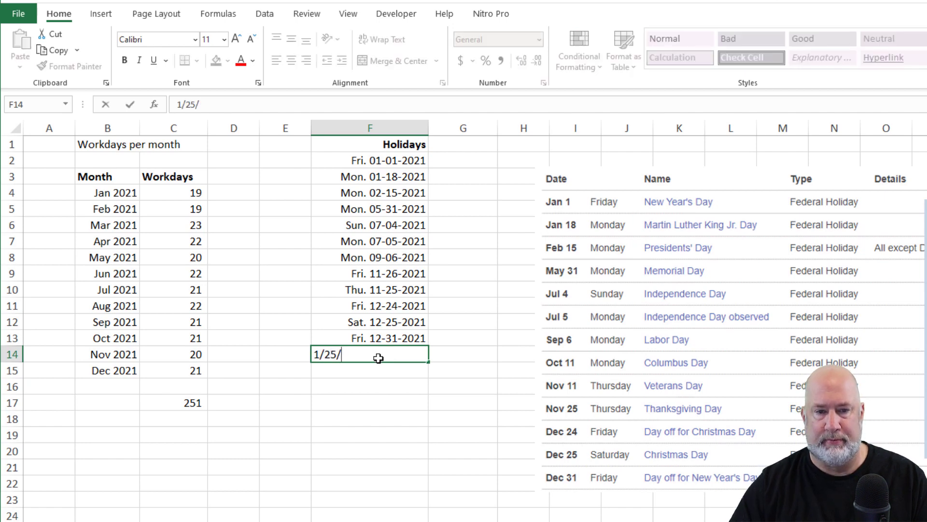
{"action": "type", "text": "2021"}
{"action": "key", "text": "Return"}
{"action": "left_click", "coordinate": [378, 357]}
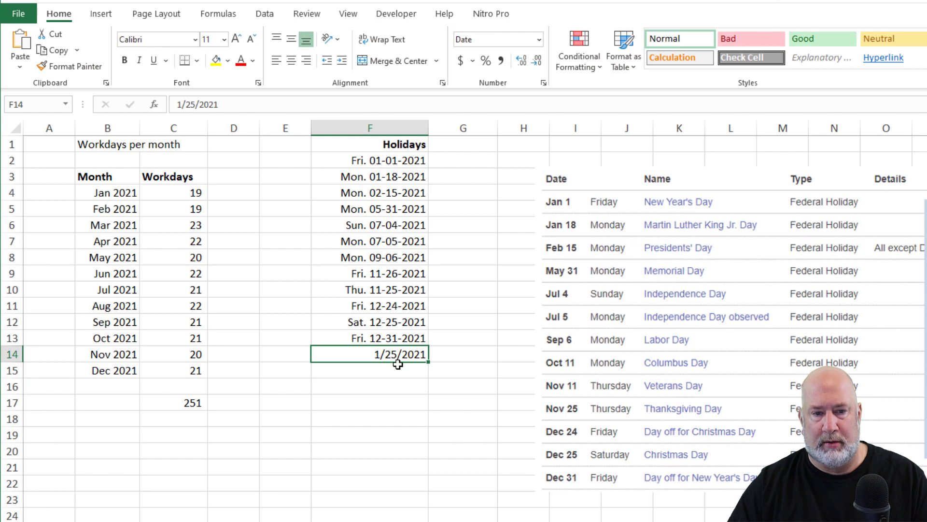
{"action": "left_click_drag", "start_coordinate": [428, 362], "coordinate": [429, 430]}
{"action": "left_click", "coordinate": [394, 421]}
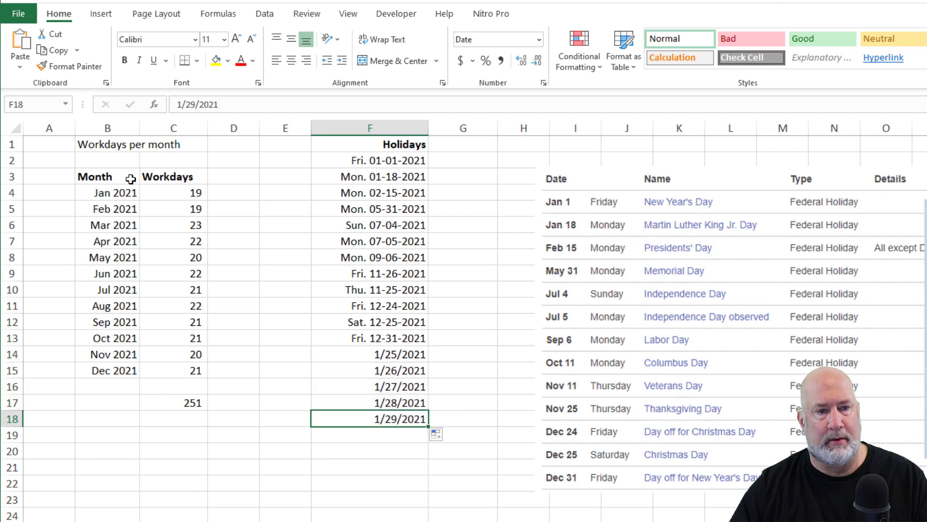
- Extend January's holiday range in C4 to $F$2:$F$18, dropping January to 14 workdays
{"action": "double_click", "coordinate": [172, 193]}
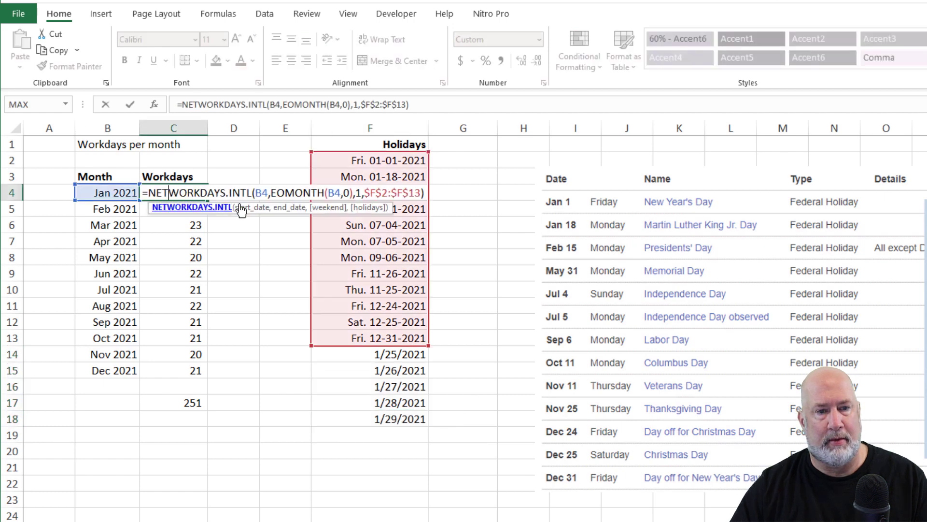
{"action": "left_click", "coordinate": [418, 193]}
{"action": "key", "text": "BackSpace"}
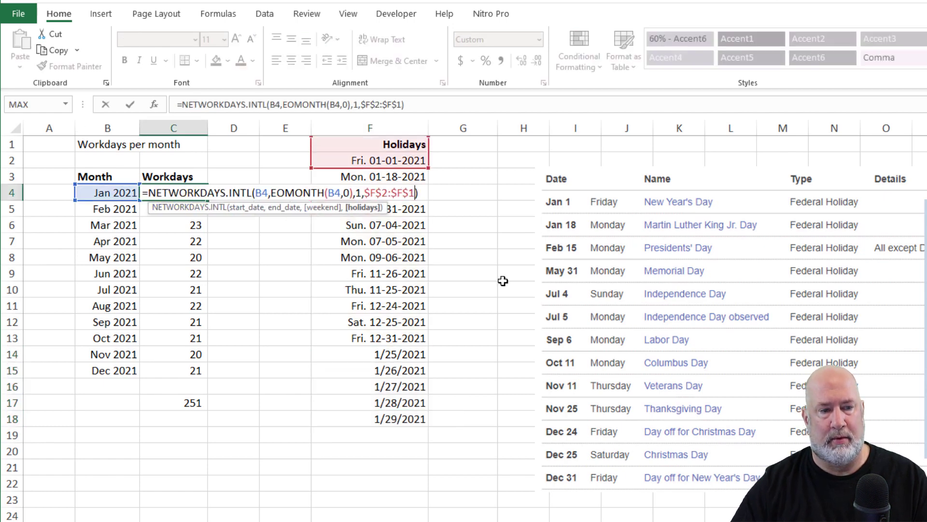
{"action": "type", "text": "9"}
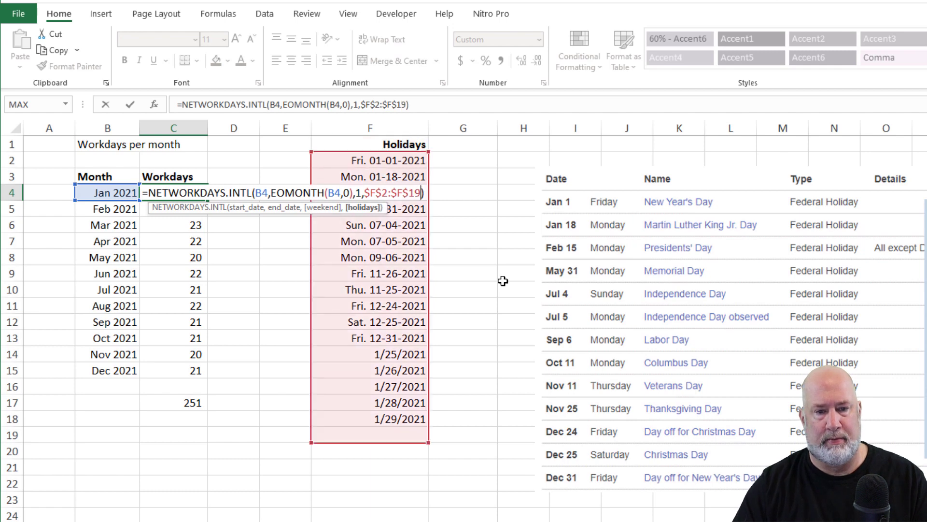
{"action": "key", "text": "BackSpace"}
{"action": "type", "text": "8"}
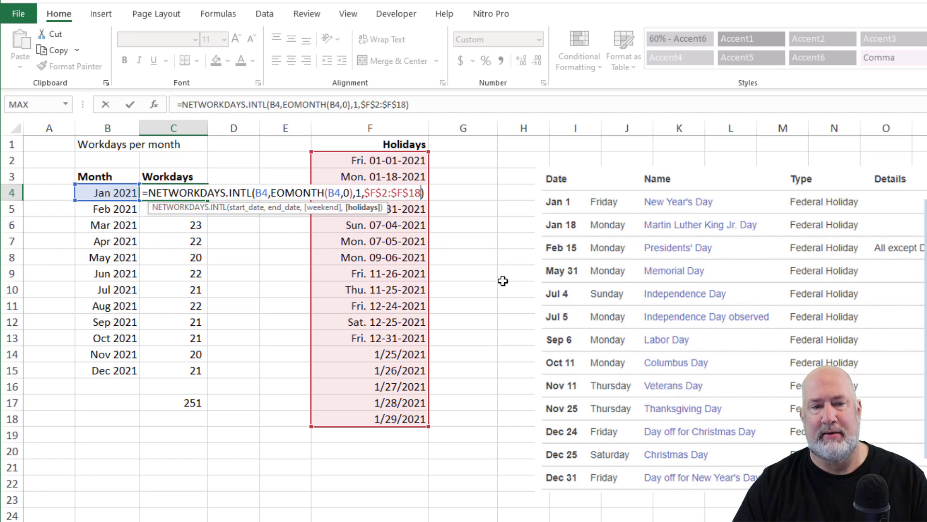
{"action": "key", "text": "Return"}
- Fill C4's formula down through December so the yearly total becomes 246
{"action": "left_click", "coordinate": [193, 194]}
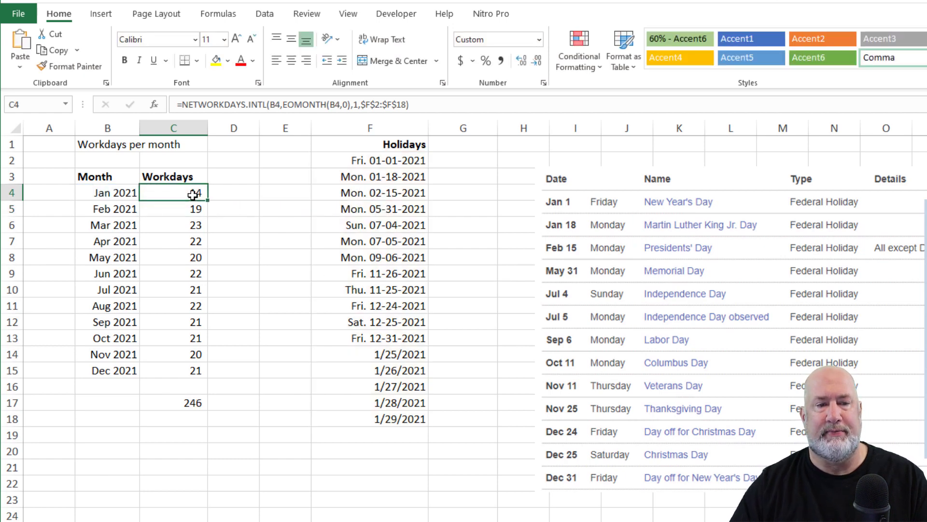
{"action": "left_click_drag", "start_coordinate": [208, 203], "coordinate": [213, 378]}
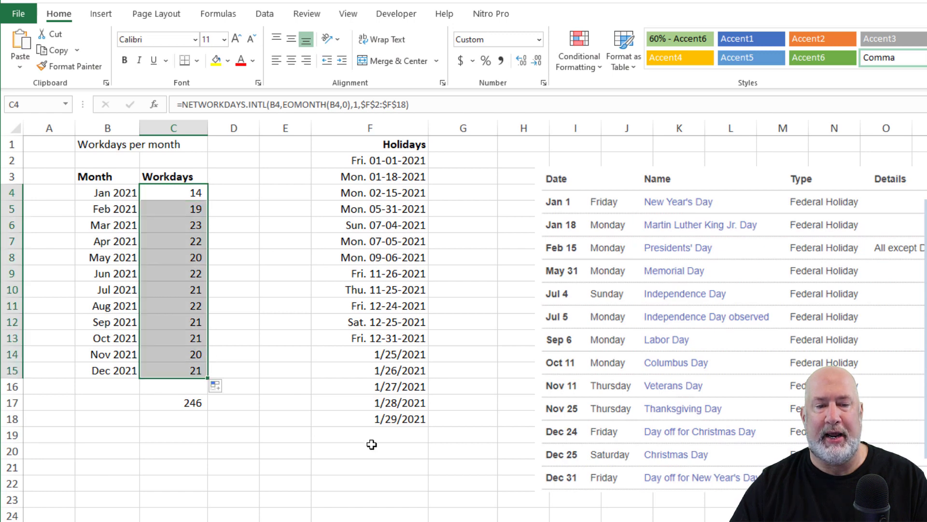
{"action": "left_click_drag", "start_coordinate": [387, 433], "coordinate": [383, 521]}
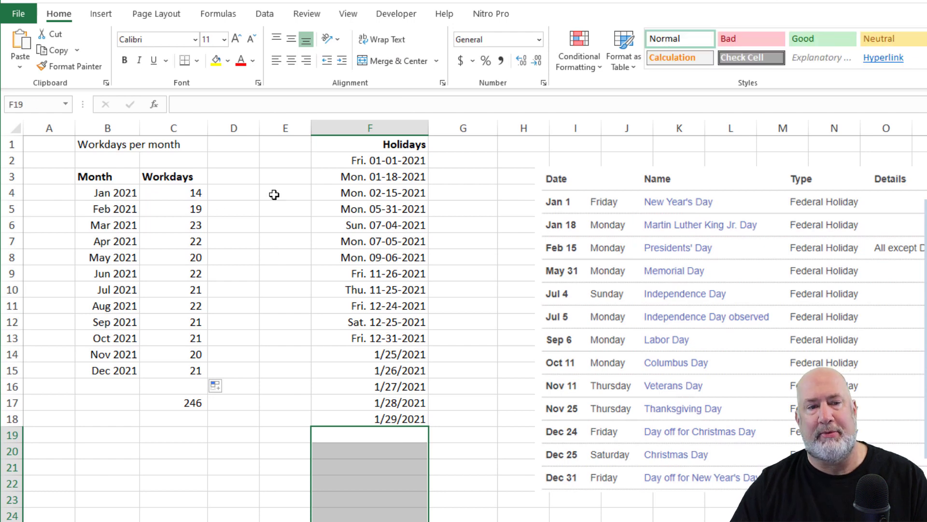
- Widen January's holiday range in C4 from $F$18 to $F$40
{"action": "left_click_drag", "start_coordinate": [189, 182], "coordinate": [187, 192]}
{"action": "left_click", "coordinate": [187, 192]}
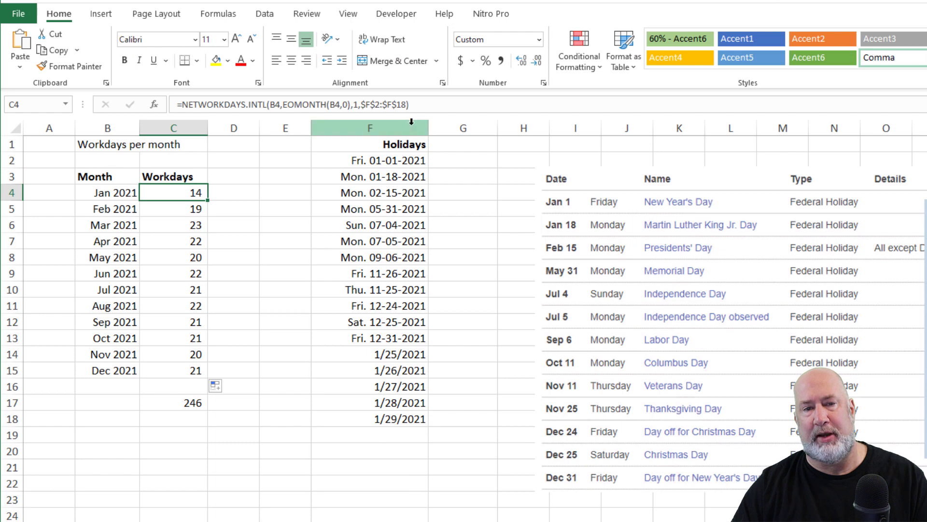
{"action": "double_click", "coordinate": [188, 192]}
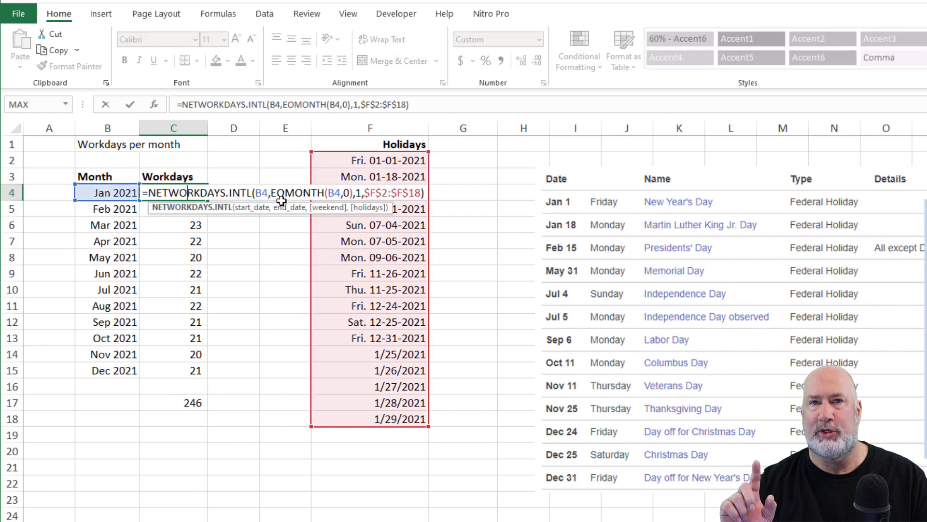
{"action": "left_click", "coordinate": [415, 194]}
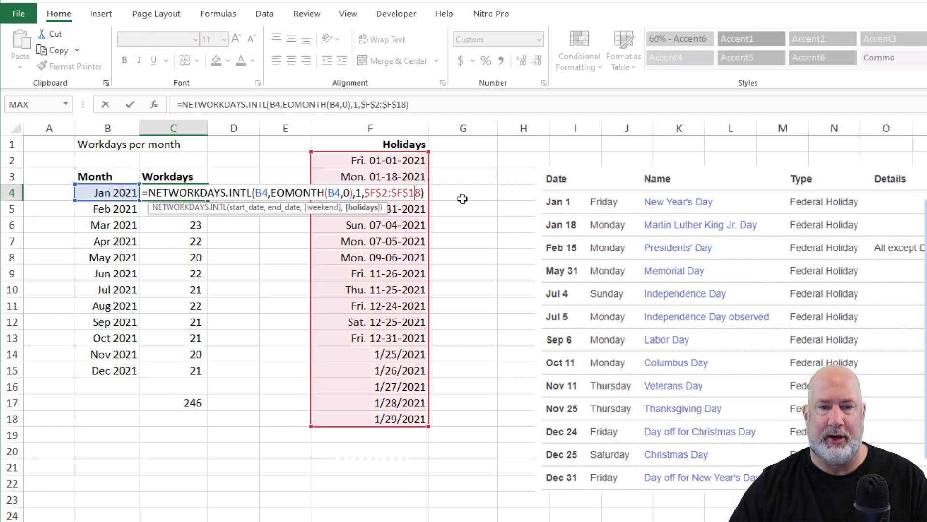
{"action": "key", "text": "BackSpace"}
{"action": "key", "text": "BackSpace"}
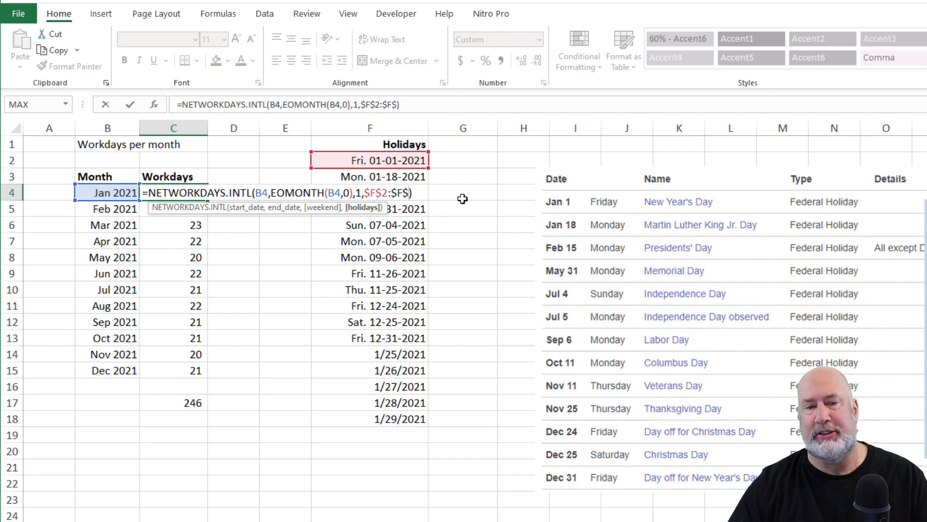
{"action": "type", "text": "40"}
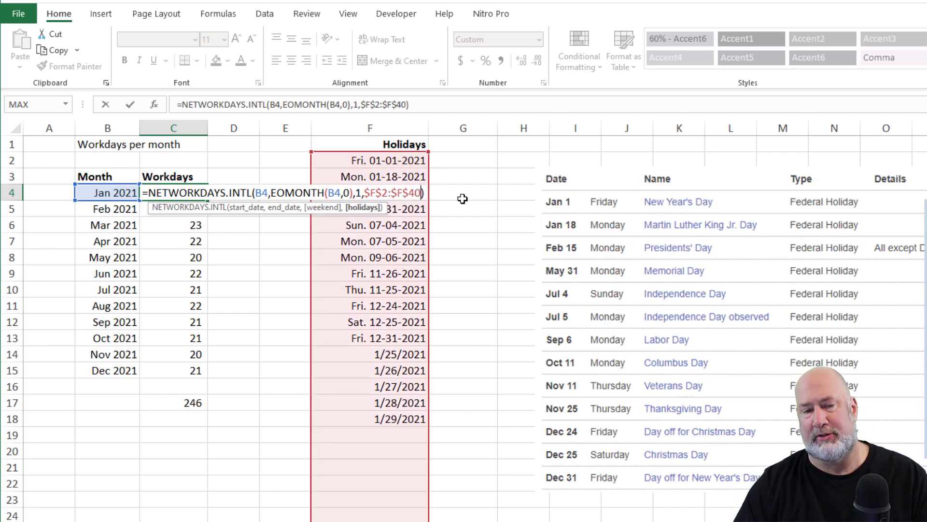
{"action": "key", "text": "Return"}
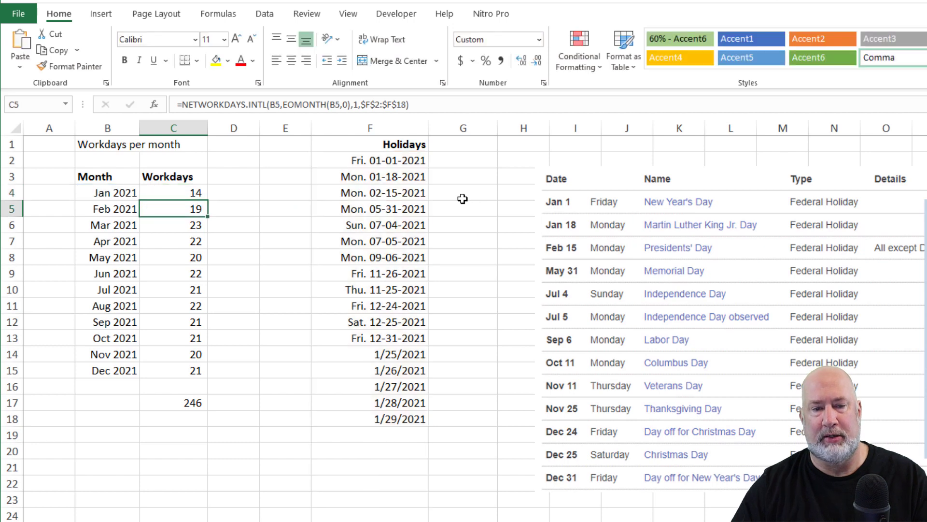
- Add holidays 3/5/2021, 3/7/2021 and 3/8/2021 to F19:F21
{"action": "left_click", "coordinate": [367, 431]}
{"action": "type", "text": "3/5/"}
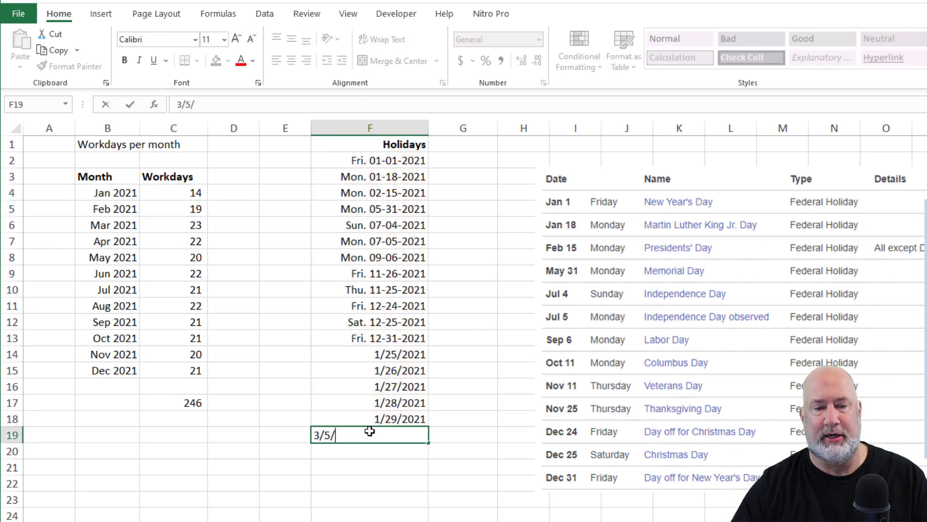
{"action": "type", "text": "2021"}
{"action": "key", "text": "Return"}
{"action": "type", "text": "3/"}
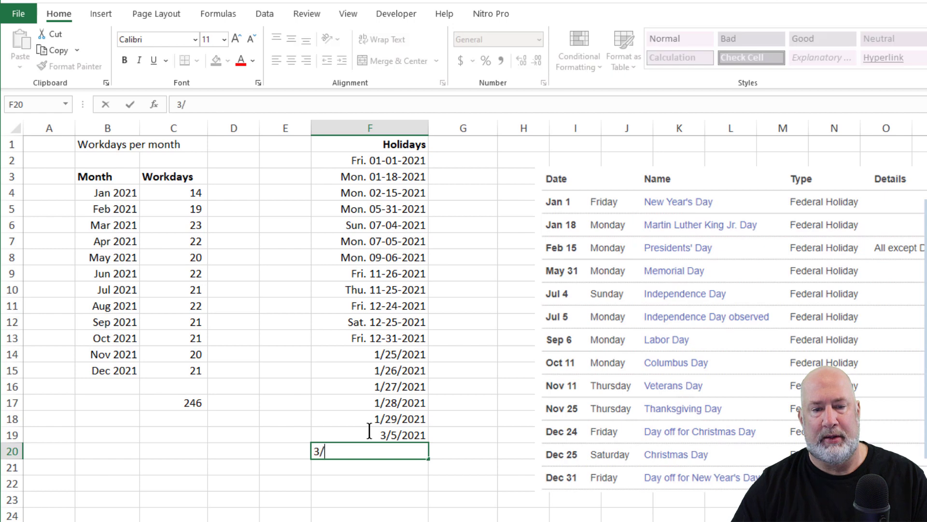
{"action": "type", "text": "7/2021"}
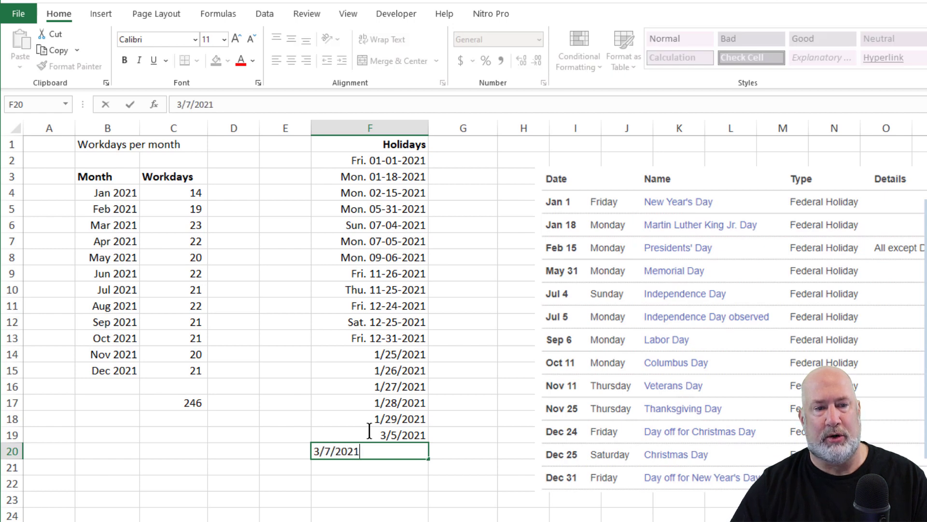
{"action": "key", "text": "Return"}
{"action": "type", "text": "3/8"}
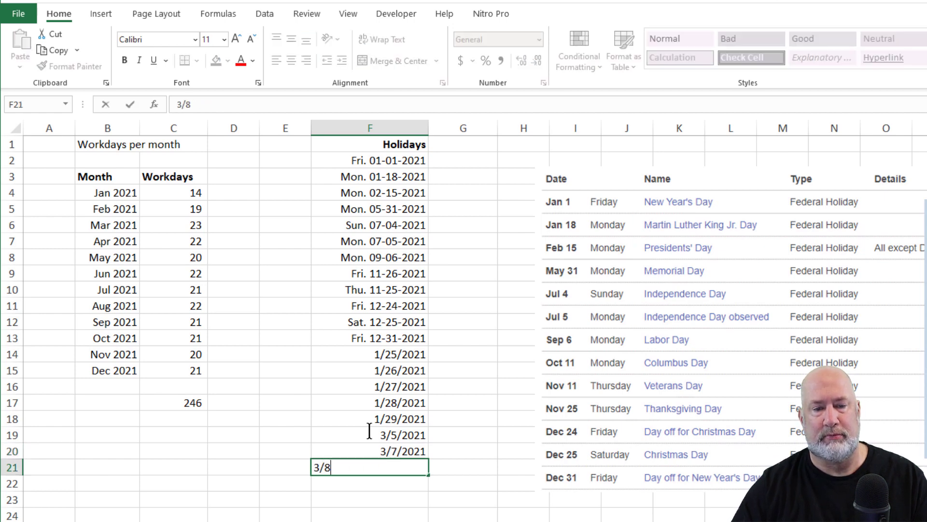
{"action": "type", "text": "/2021"}
{"action": "key", "text": "Return"}
{"action": "key", "text": "Up"}
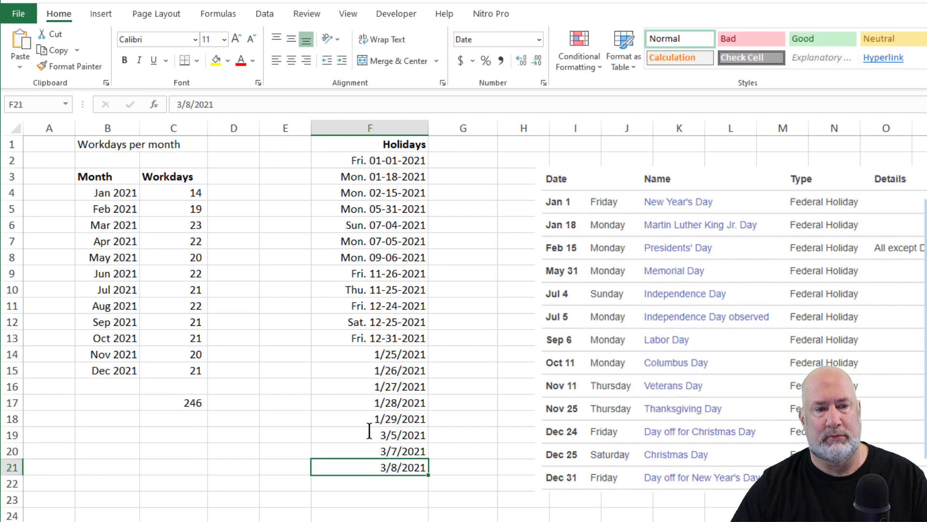
- Copy C4's $F$2:$F$40 formula down to C15, giving March 21 workdays and a 244 total
{"action": "double_click", "coordinate": [194, 193]}
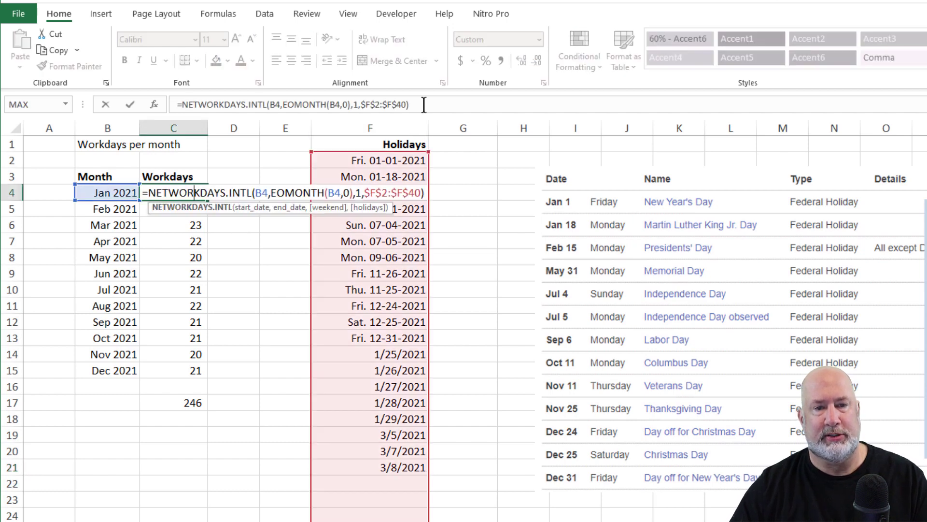
{"action": "key", "text": "ctrl+Return"}
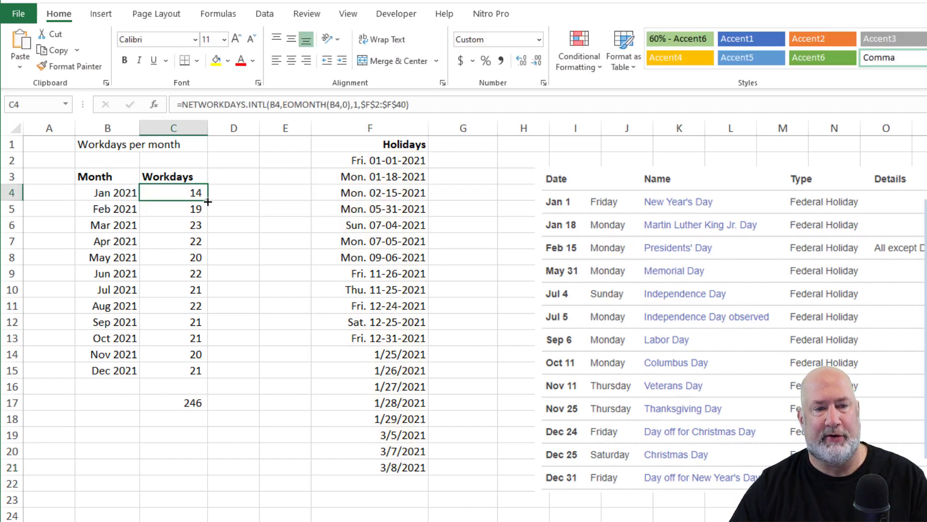
{"action": "left_click_drag", "start_coordinate": [208, 202], "coordinate": [193, 374]}
{"action": "left_click", "coordinate": [182, 208]}
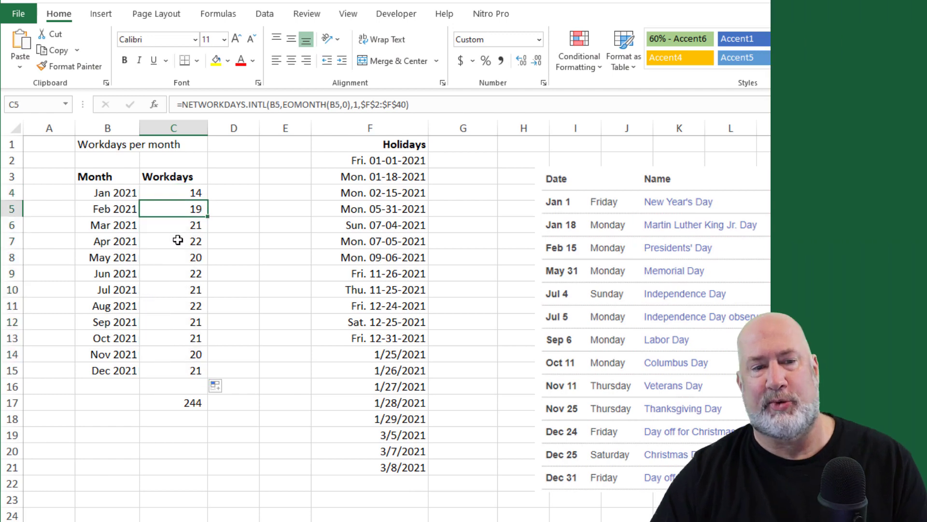